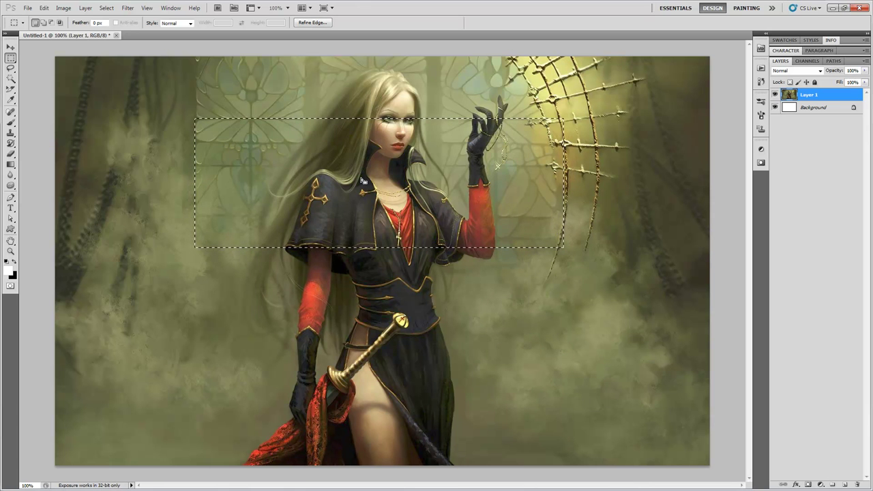
Step: Try clearing the rectangular selection and filling it with dark red #390f0f, undoing each change
key(Delete)
key(ctrl+z)
click(43, 8)
click(62, 135)
click(447, 150)
click(430, 173)
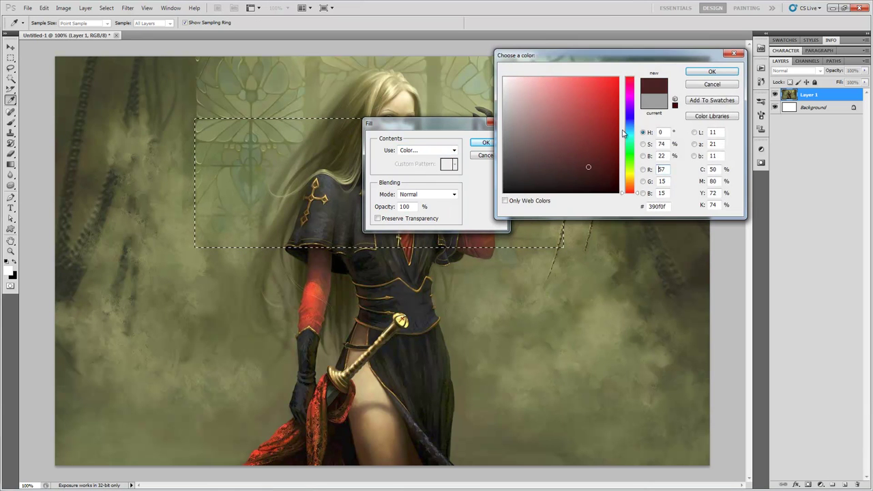
click(711, 72)
click(485, 143)
key(ctrl+z)
Step: Try painting white with the Brush tool inside the rectangular selection, and undo the stroke
key(b)
click(265, 134)
mouse_move(265, 134)
mouse_down()
mouse_move(292, 128)
mouse_move(204, 127)
mouse_move(179, 164)
mouse_move(206, 255)
mouse_move(450, 255)
mouse_move(529, 130)
mouse_up()
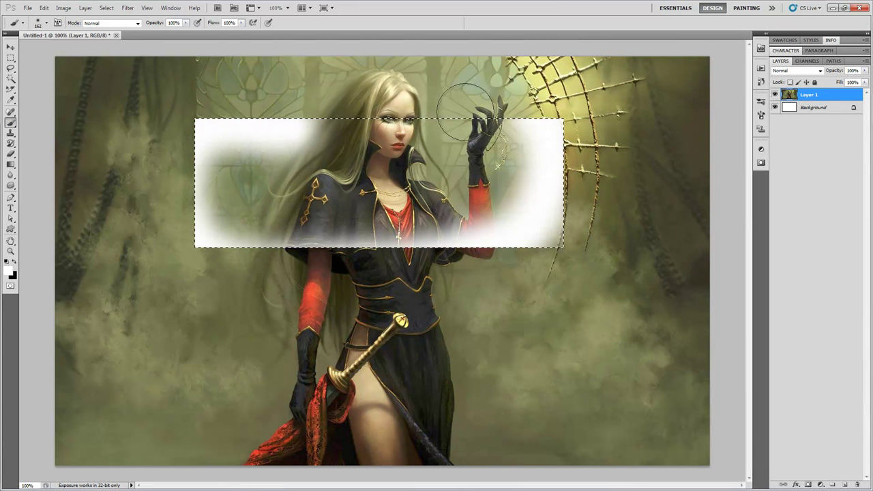
key(ctrl+z)
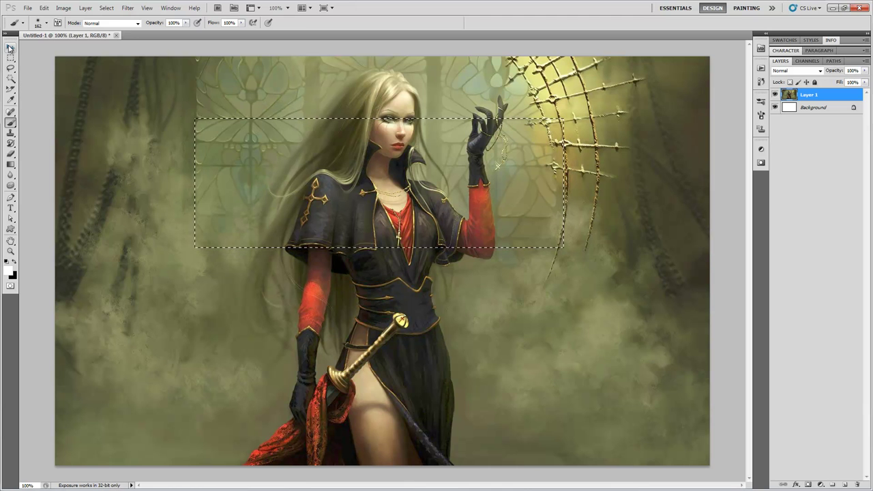
Step: Try moving the selected pixels of Layer 1 sideways with the Move tool, and undo the move
click(11, 47)
drag(368, 169, 395, 170)
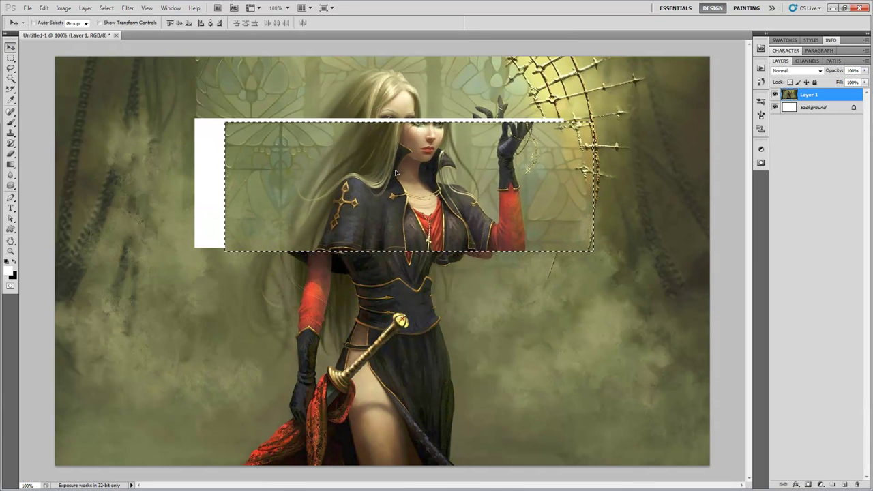
key(ctrl+z)
Step: Try a horizontal and a vertical white-to-transparent gradient inside the selection, undoing each one
click(11, 165)
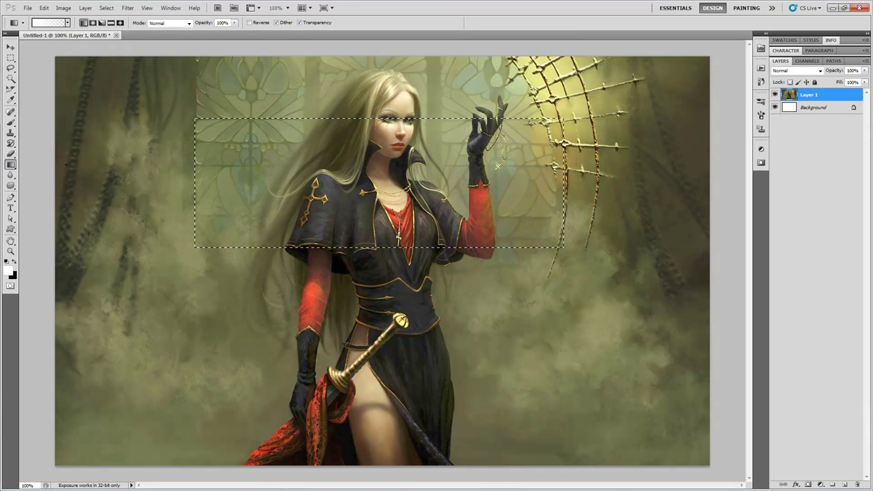
drag(266, 181, 436, 181)
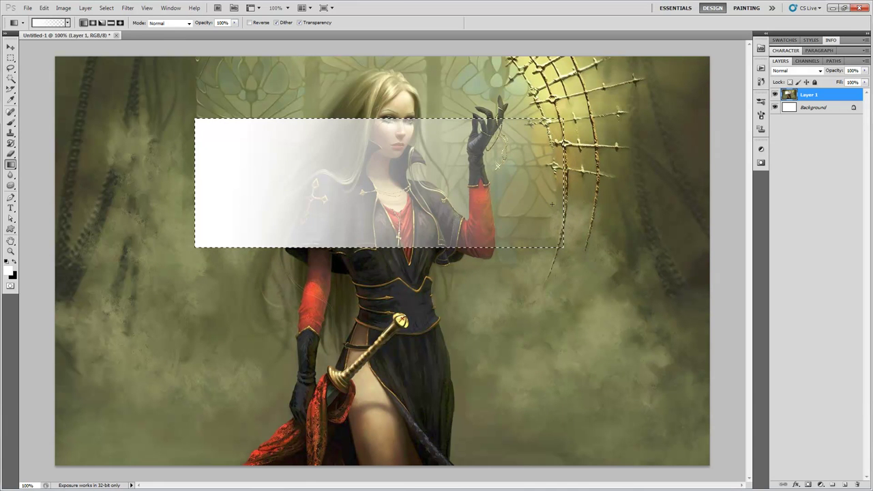
key(ctrl+z)
drag(379, 242, 379, 156)
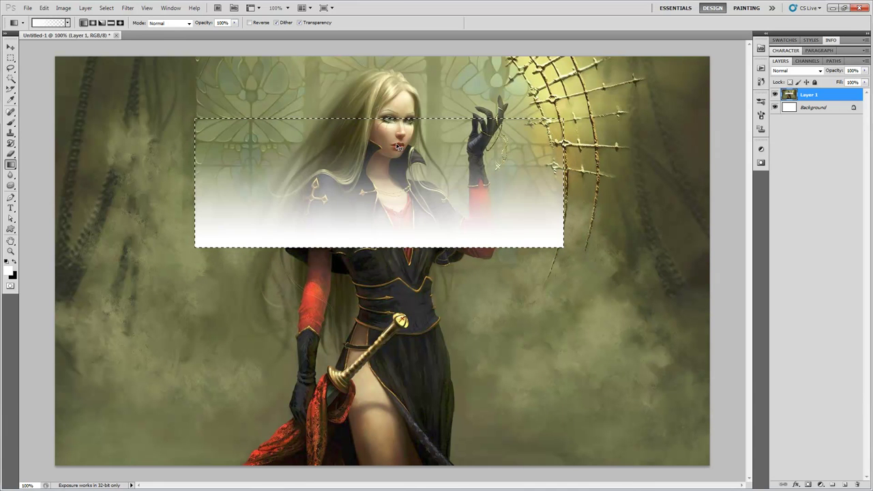
key(ctrl+z)
Step: Subtract the upper half of the rectangular marquee selection, keeping the lower band across the woman's chest
key(m)
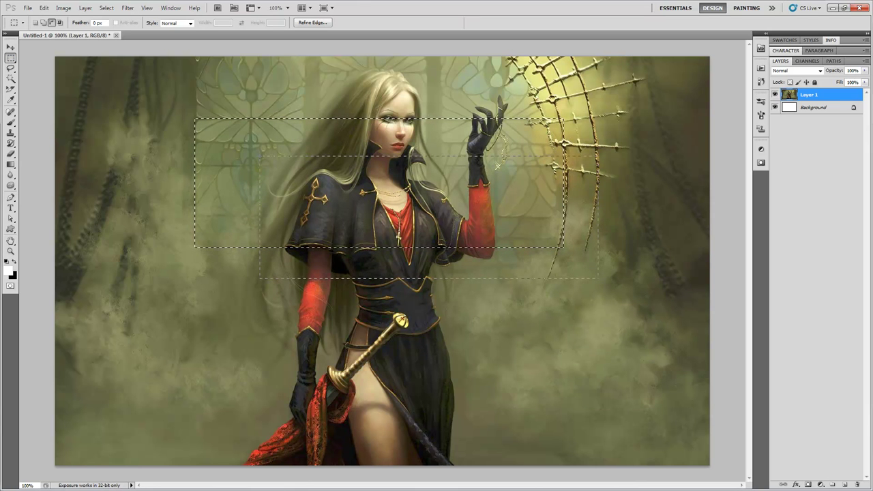
key(ctrl+z)
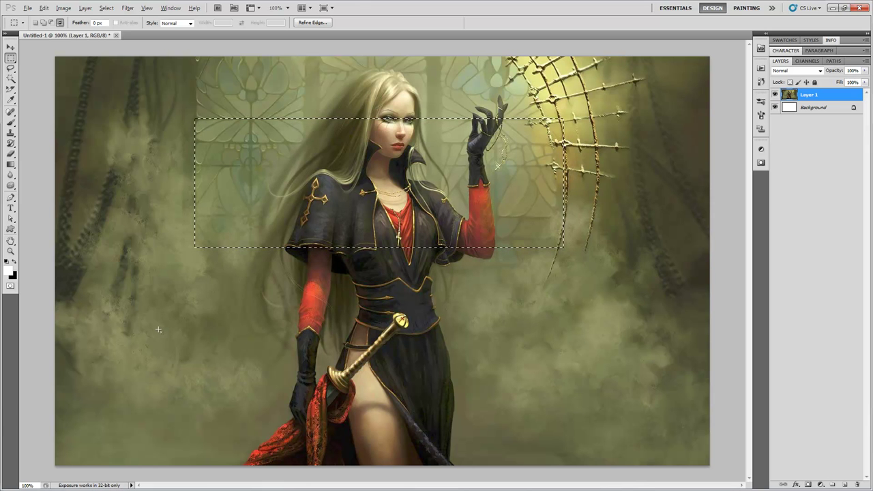
drag(607, 192, 617, 182)
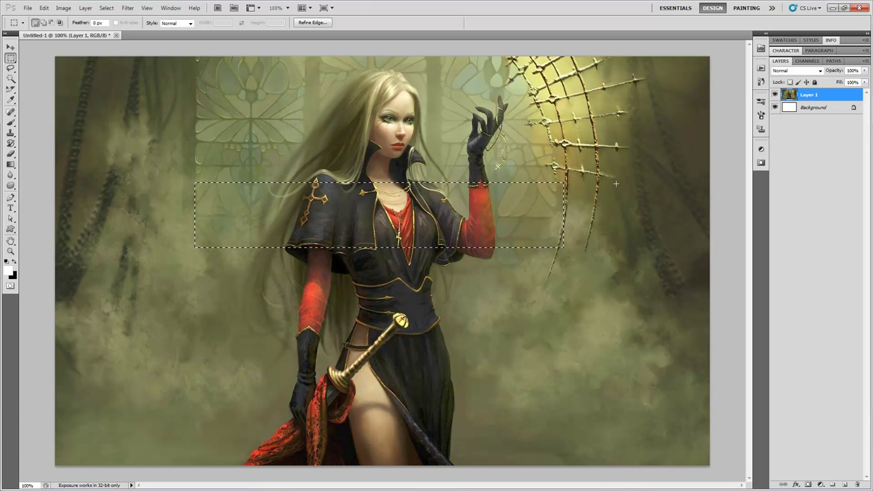
Step: Enlarge the Blur tool brush to about 377 px and blur across the selected band
click(11, 176)
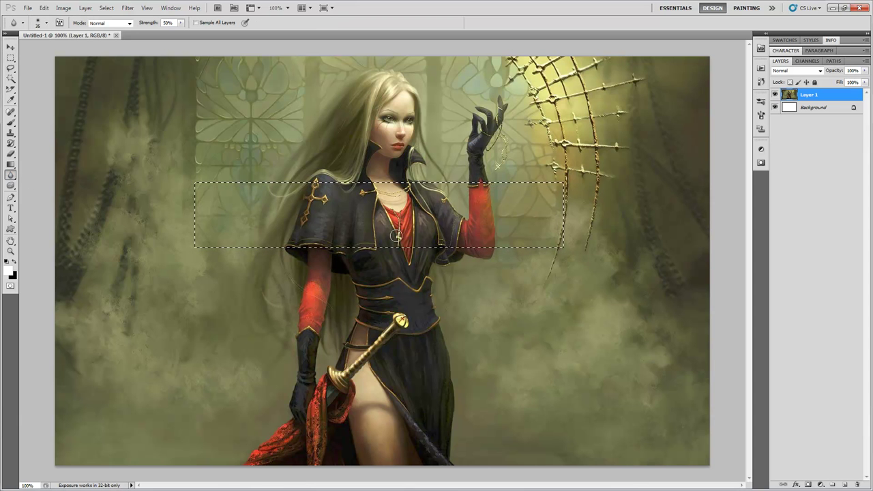
drag(512, 215, 559, 215)
mouse_move(280, 220)
mouse_down()
mouse_move(436, 222)
mouse_move(194, 220)
mouse_move(437, 218)
mouse_move(205, 202)
mouse_move(538, 213)
mouse_up()
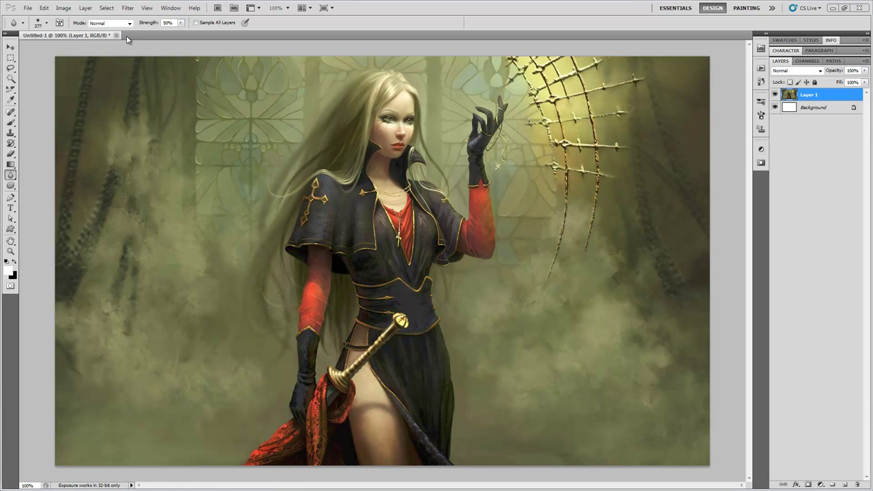
Step: Smooth the selection to round its corners
click(108, 10)
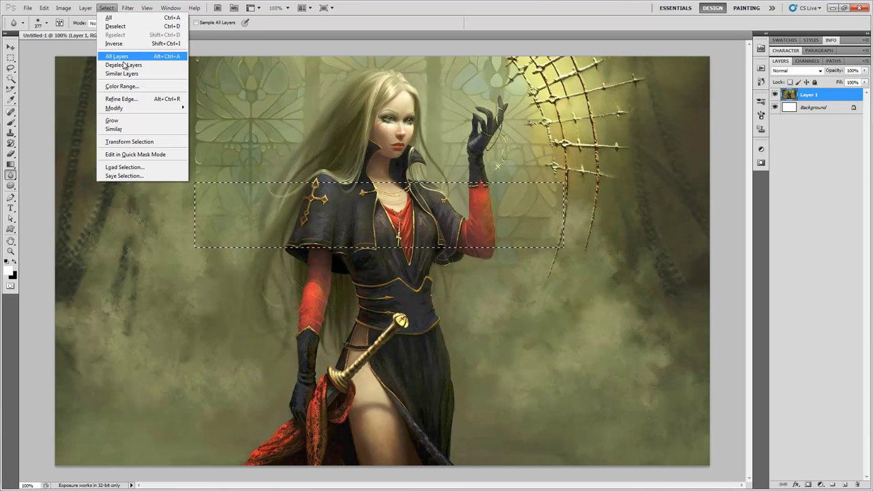
mouse_move(134, 109)
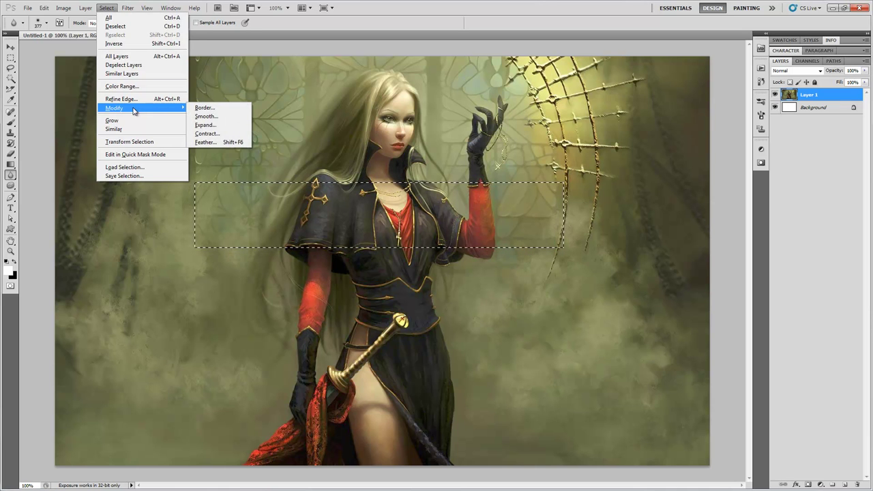
click(218, 117)
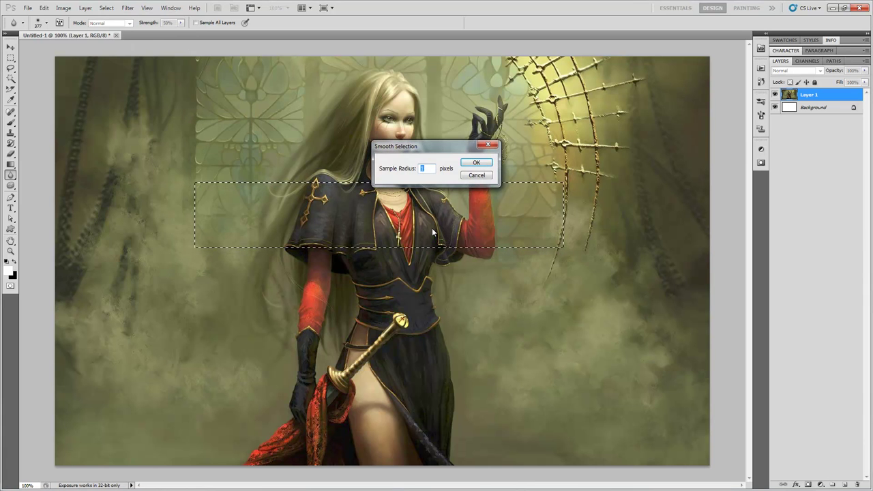
click(476, 162)
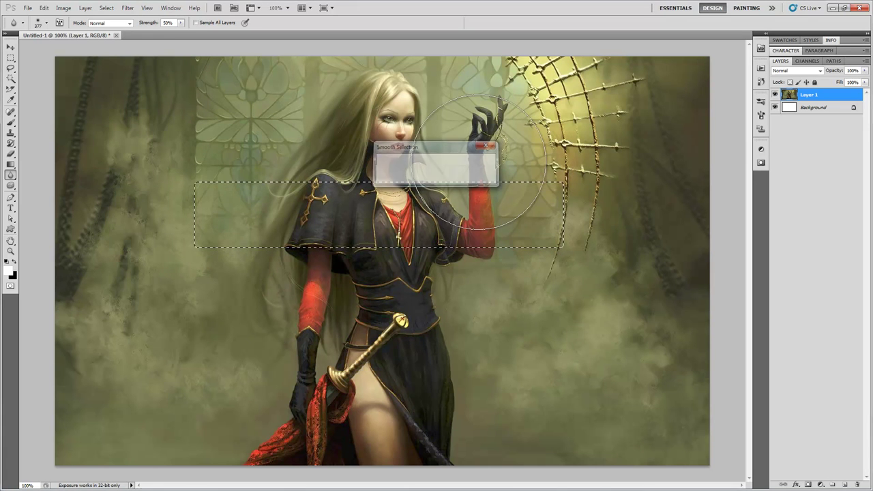
Step: Try clearing the smoothed selection, inspect its rounded corners up close, and undo the clearing
key(Delete)
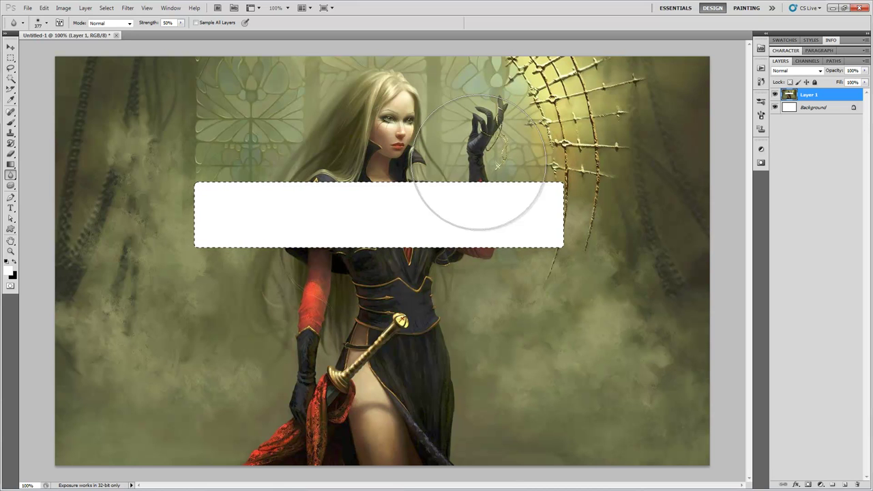
key(z)
click(193, 177)
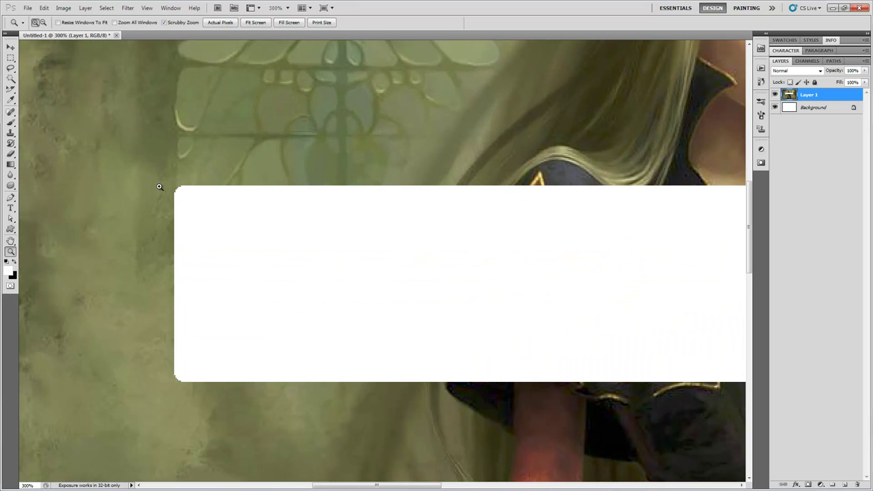
alt+click(264, 182)
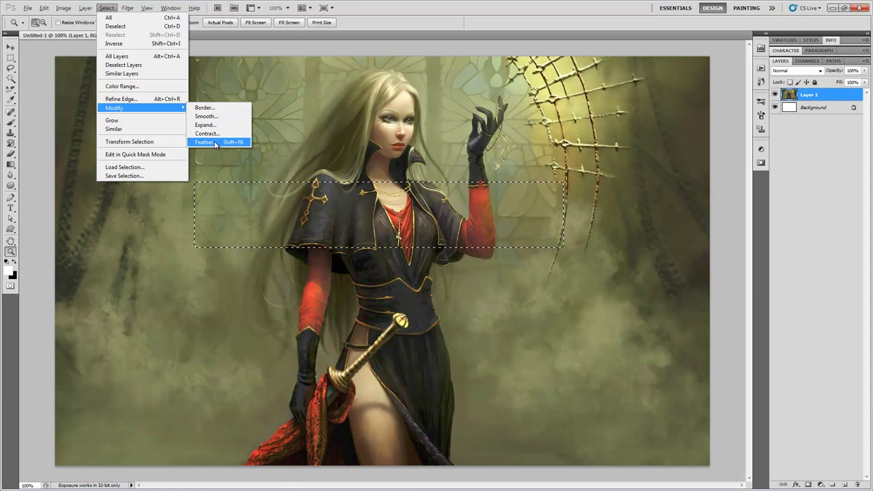
Step: Feather the selection, test its soft edge with a white fill, and undo the fill
click(214, 141)
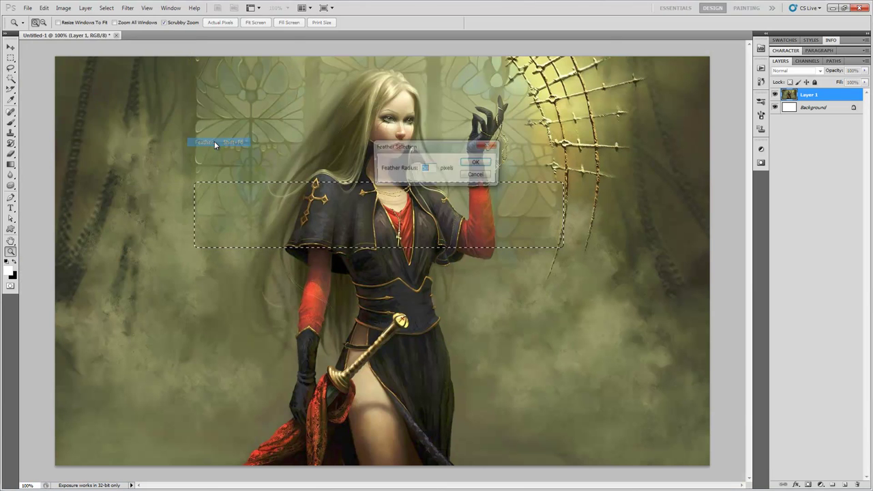
click(463, 164)
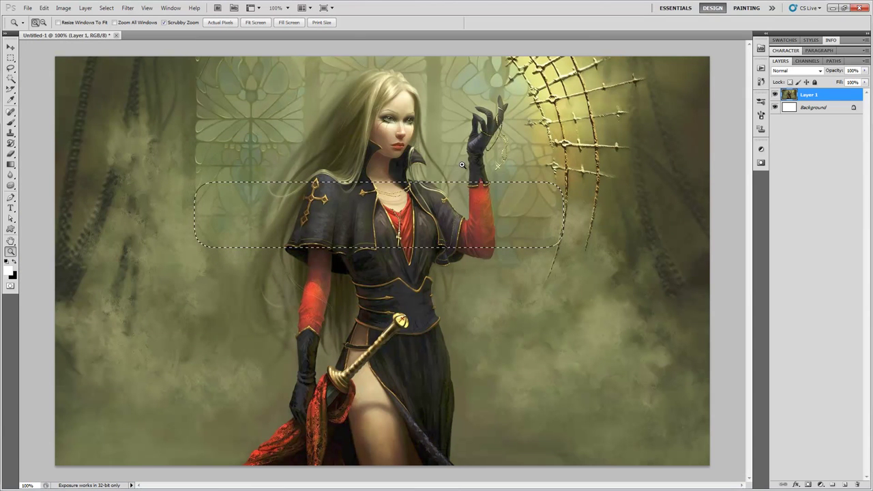
key(alt+BackSpace)
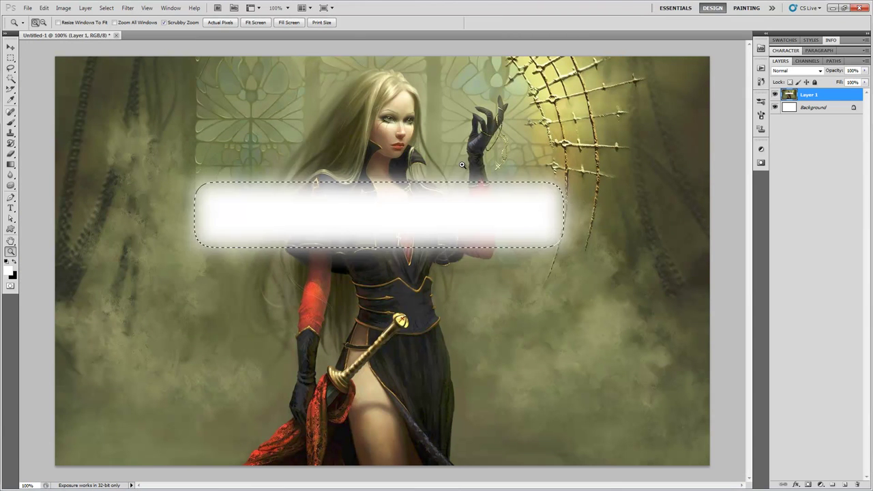
click(10, 58)
click(167, 87)
key(ctrl+alt+z)
key(ctrl+alt+z)
Step: Try expanding the feathered selection by 30 pixels and clearing its contents, and undo the changes
click(107, 7)
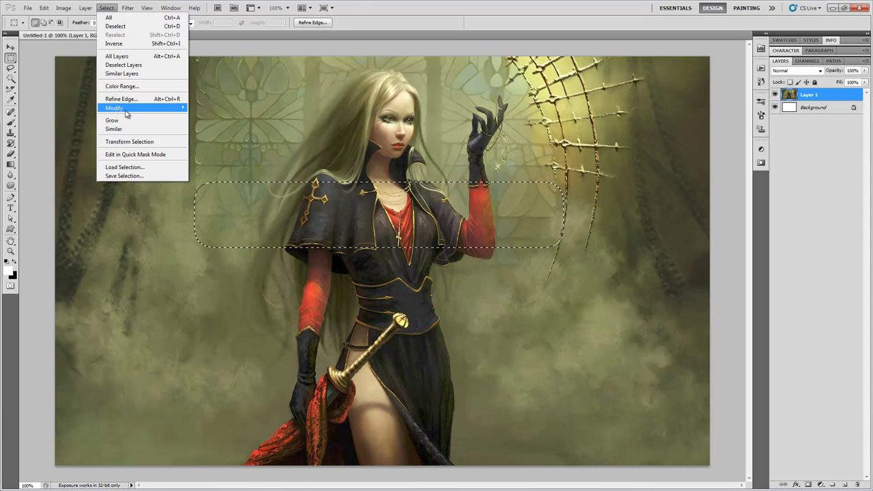
mouse_move(127, 109)
click(205, 125)
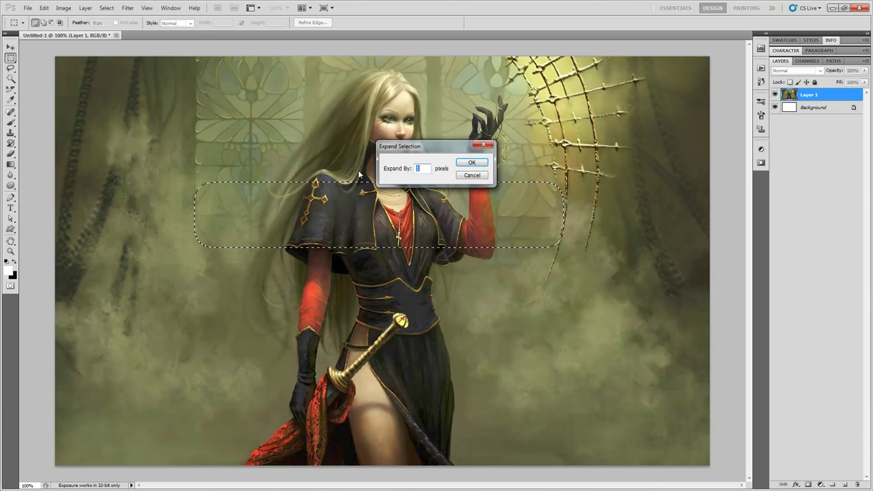
text(30)
key(Return)
key(Delete)
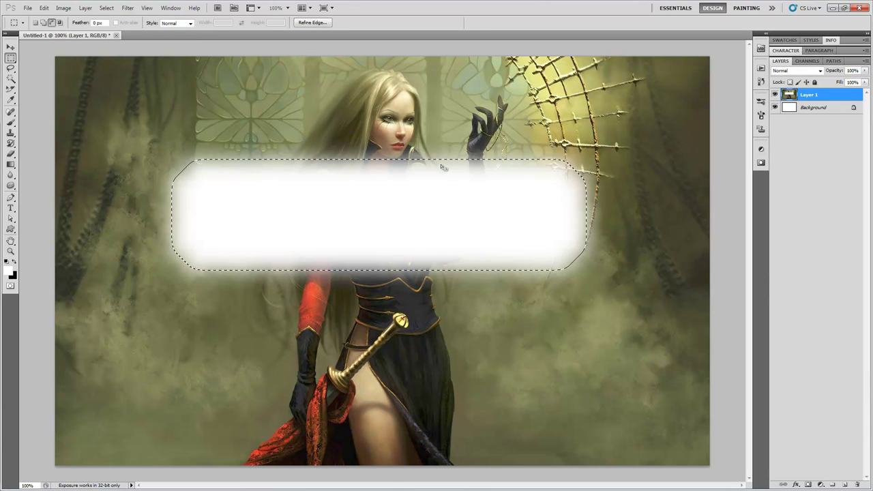
key(ctrl+z)
Step: Try contracting the feathered selection by 25 pixels and clearing its contents, and undo both changes
click(106, 9)
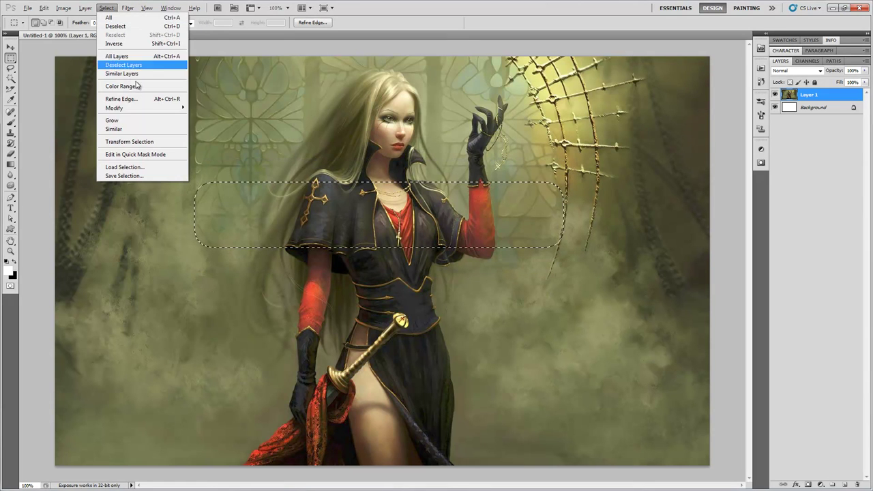
mouse_move(159, 107)
click(224, 134)
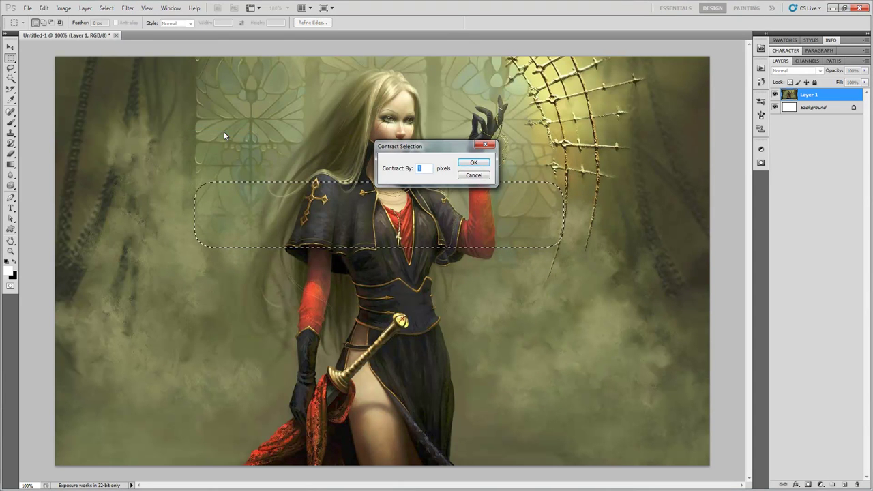
text(25)
key(Return)
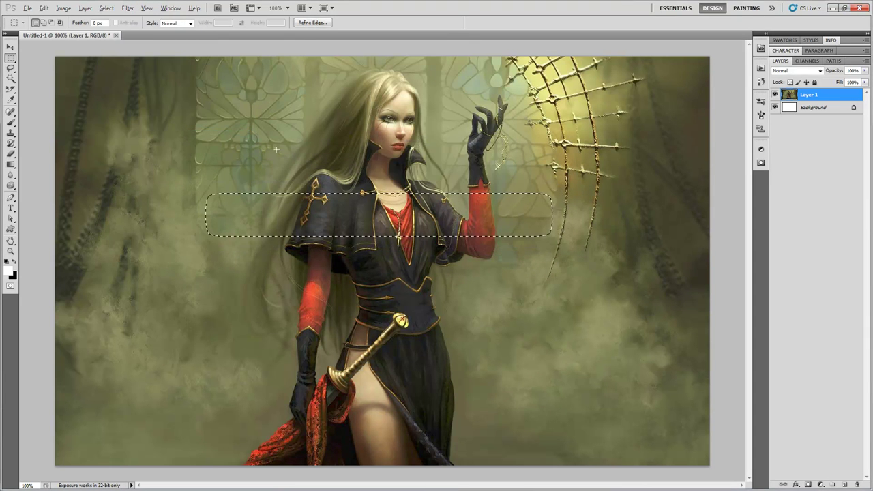
key(Delete)
key(ctrl+d)
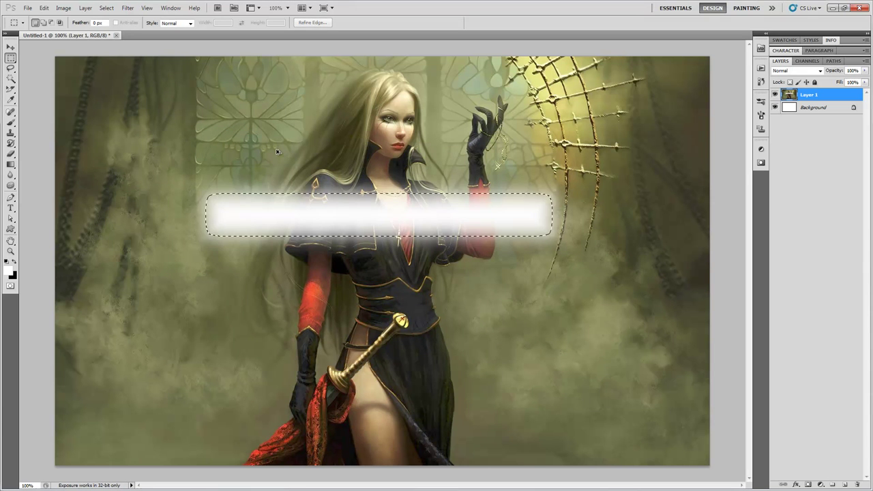
key(ctrl+alt+z)
key(ctrl+alt+z)
Step: Remove the feathered selection, and try an Elliptical Marquee selection around the woman's upper body before deselecting it
click(106, 8)
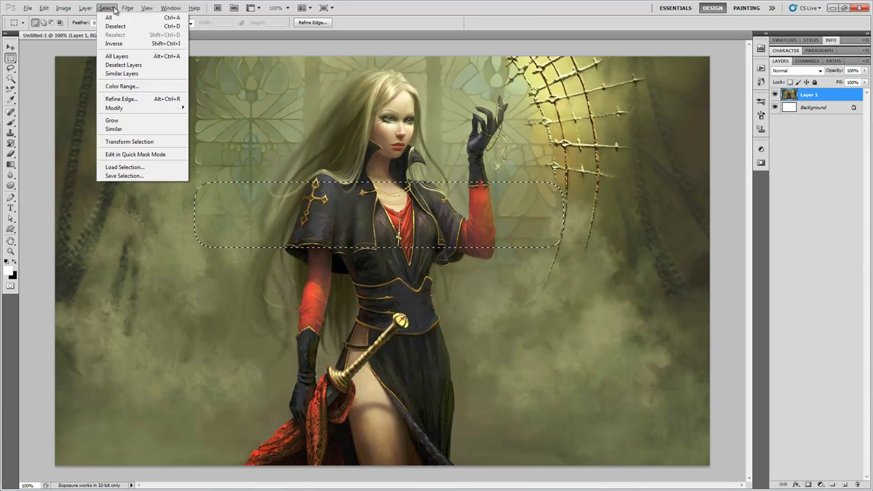
click(116, 28)
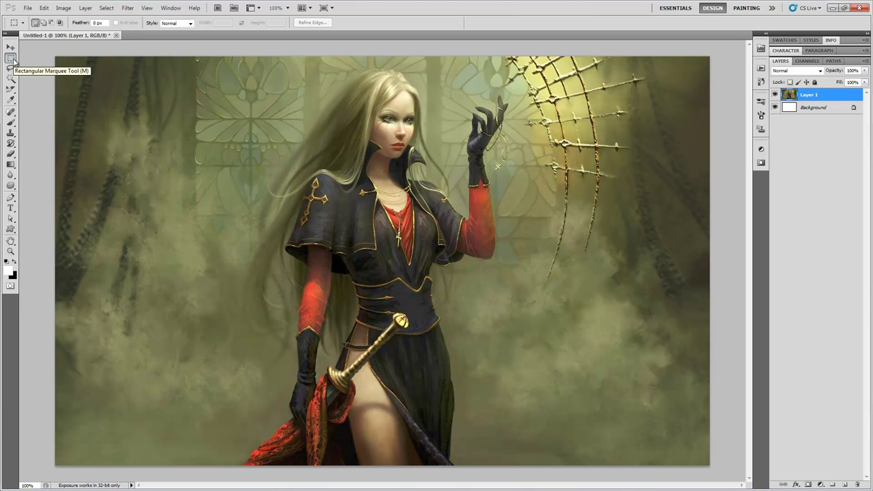
click(14, 60)
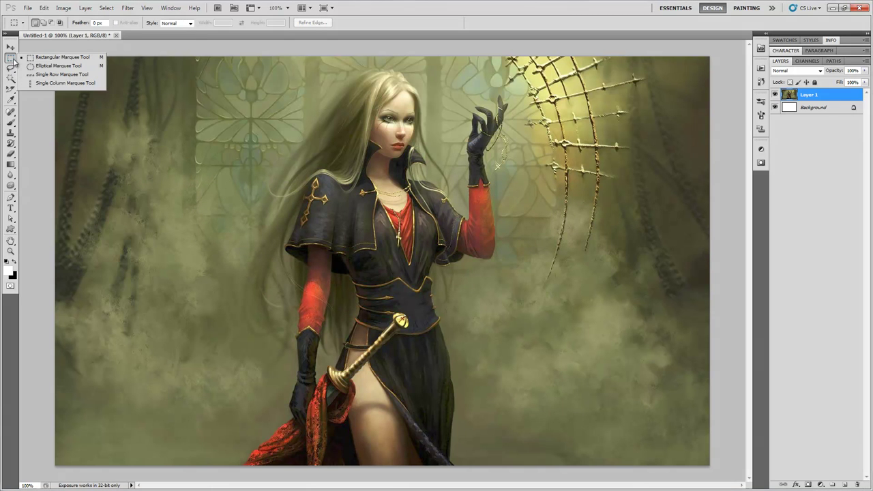
click(58, 65)
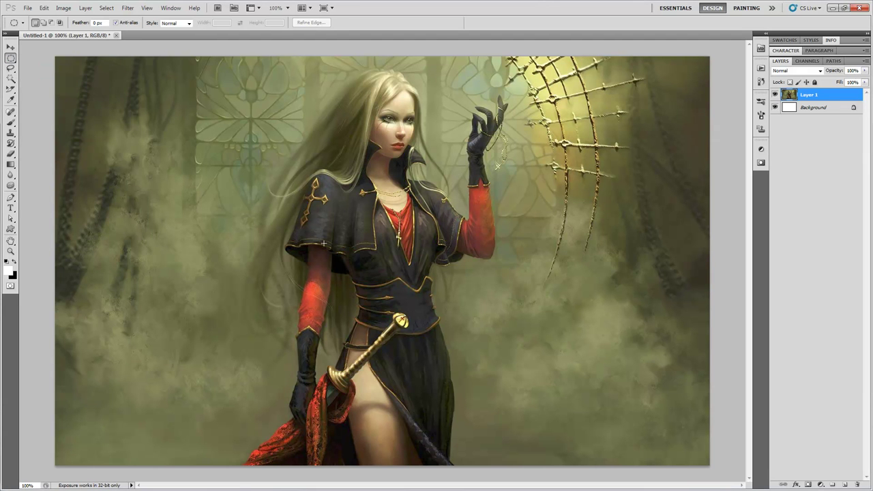
drag(457, 125, 457, 125)
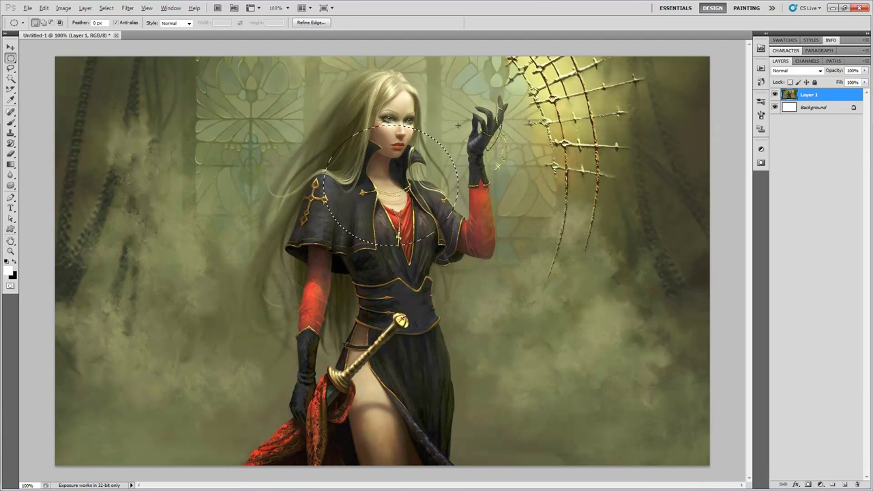
key(ctrl+d)
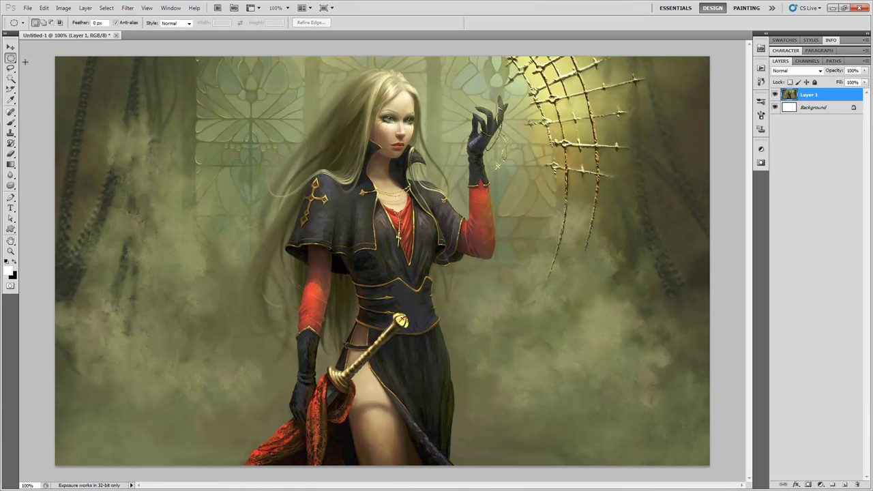
Step: Try the Single Row and Single Column Marquee tools on the painting, and undo the column selection
right_click(12, 60)
click(45, 75)
click(313, 147)
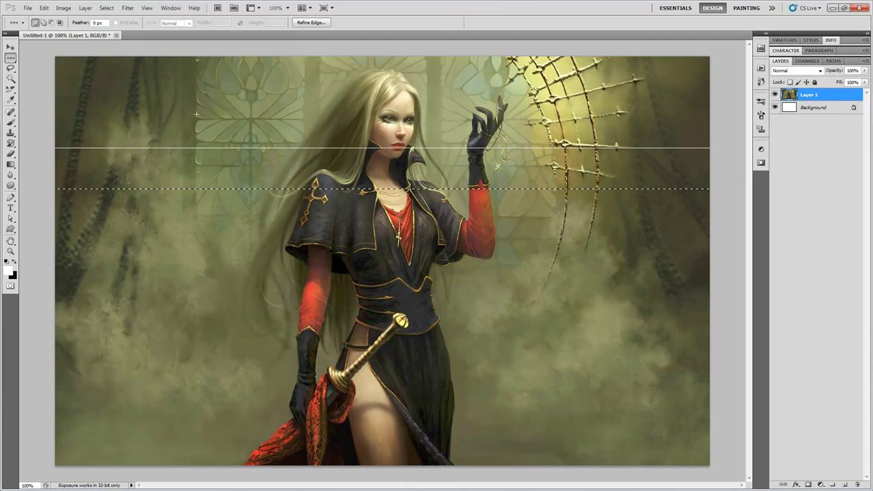
right_click(11, 61)
click(65, 82)
click(355, 157)
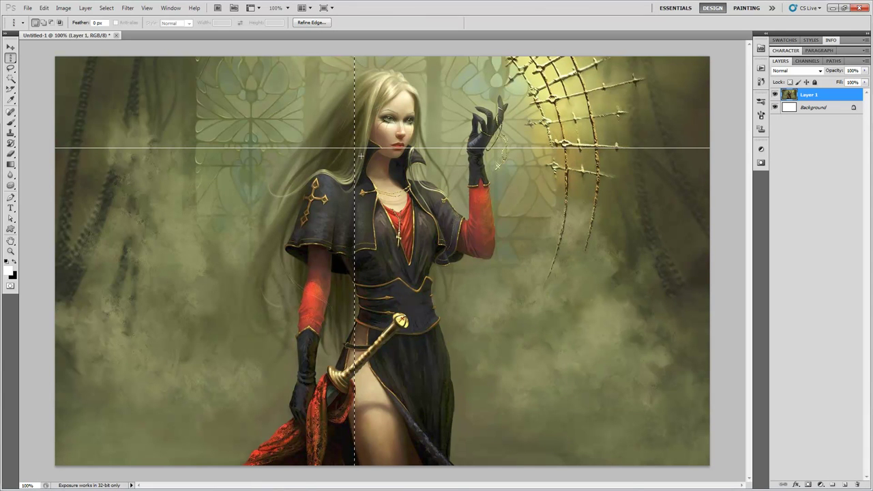
key(ctrl+z)
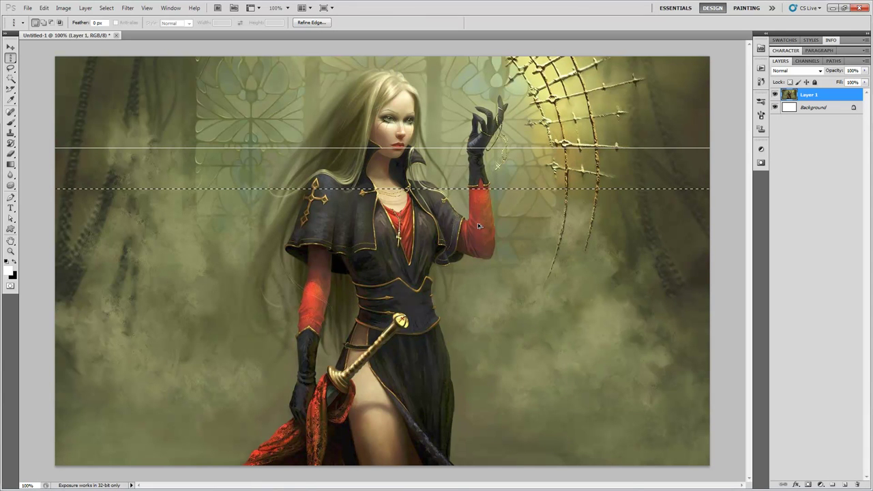
Step: Try a freehand Lasso selection over the woman's upper body, clear its contents, undo the clearing and deselect
click(11, 68)
click(39, 67)
click(305, 126)
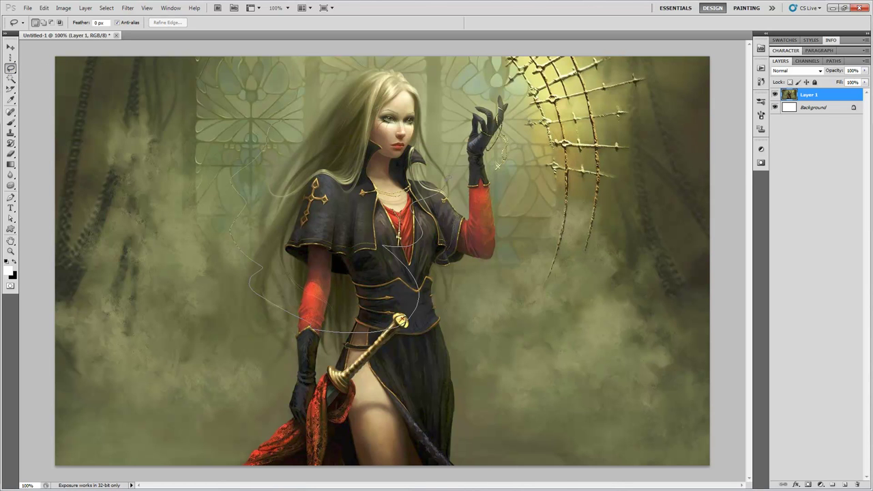
drag(295, 108, 295, 109)
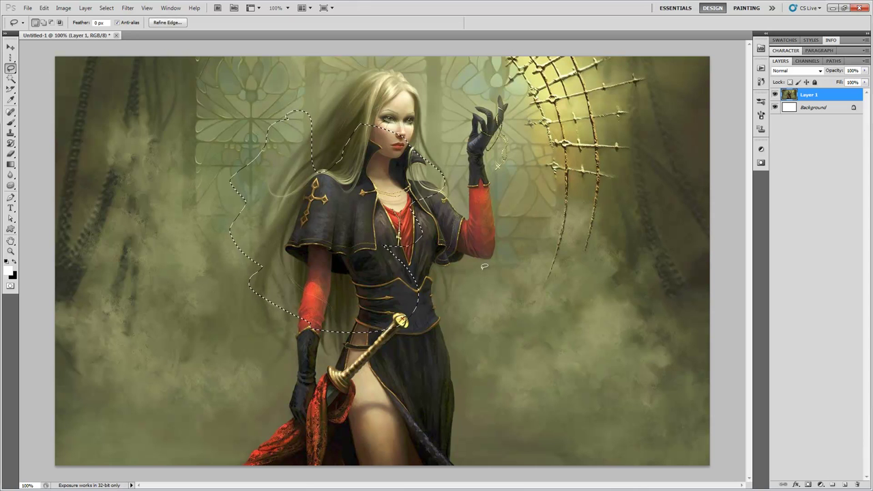
key(Delete)
key(ctrl+z)
key(ctrl+d)
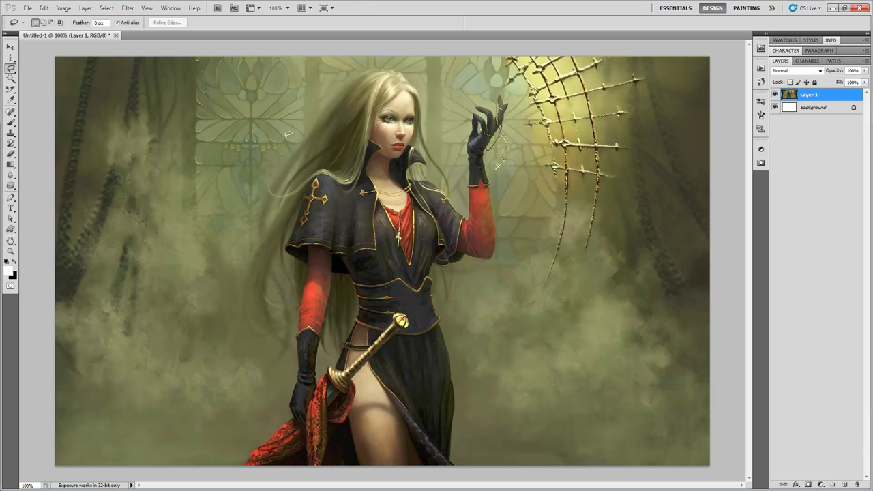
Step: Lasso the woman's torso and refine the selection's edge with Smooth 78, Feather 55.7 px, Contrast 27% and Shift Edge +12%
key(ctrl+shift+d)
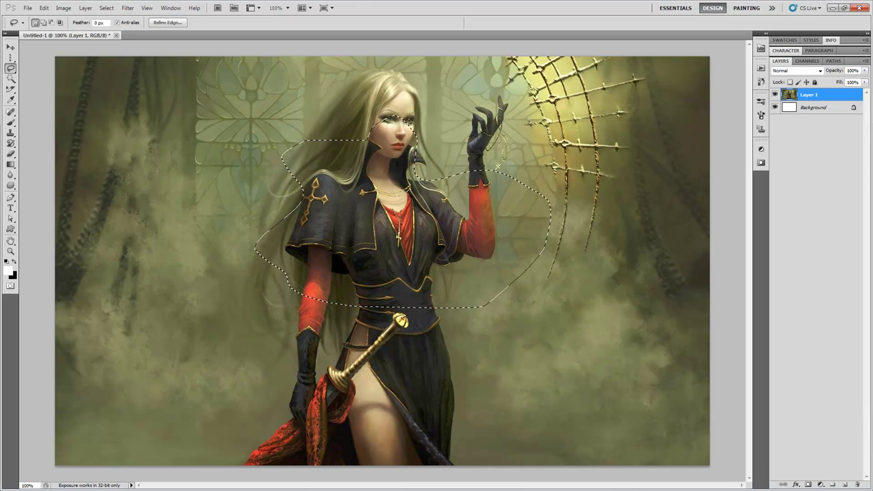
click(164, 24)
click(574, 195)
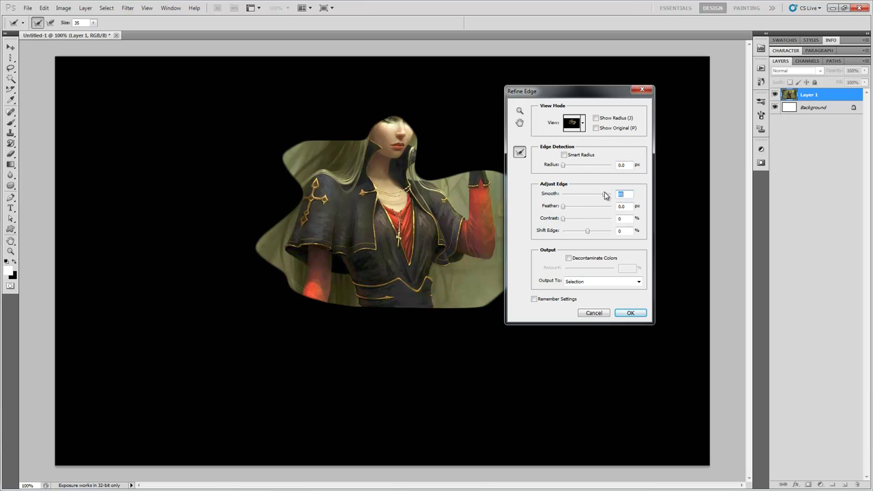
mouse_move(574, 209)
mouse_down()
mouse_move(600, 211)
mouse_move(567, 210)
mouse_move(594, 209)
mouse_move(576, 221)
mouse_move(603, 221)
mouse_move(584, 222)
mouse_up()
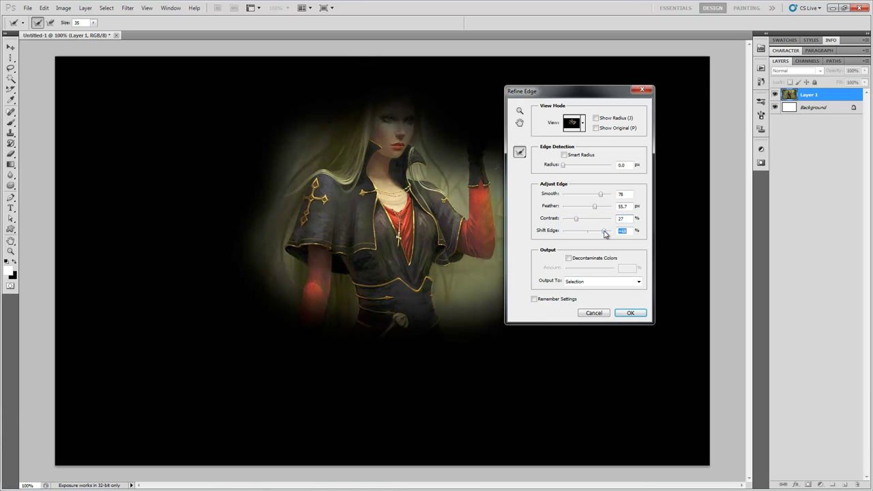
drag(577, 232, 571, 232)
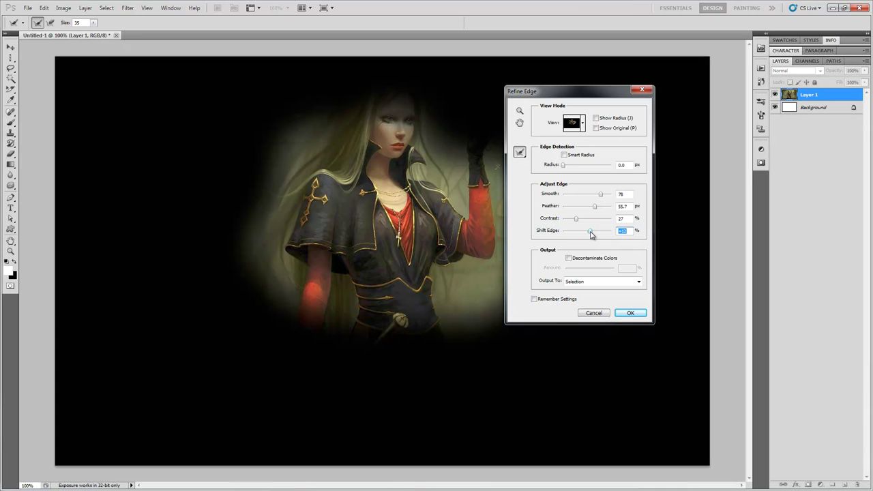
click(630, 313)
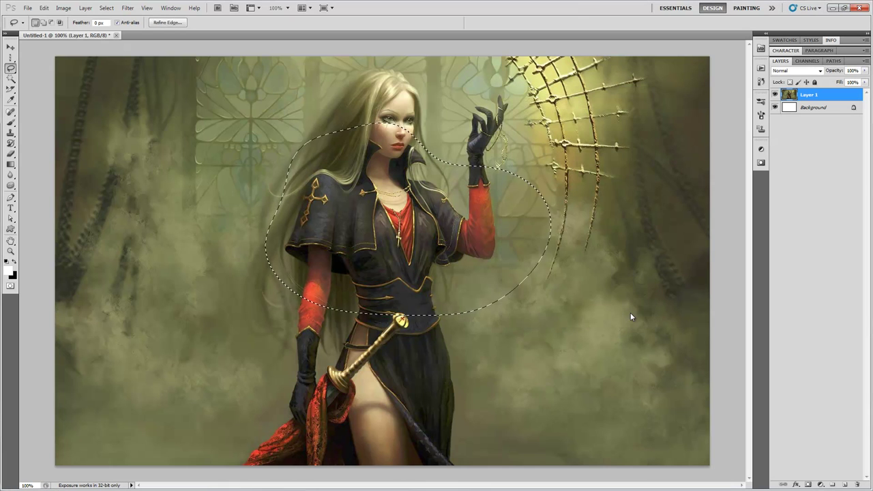
Step: Invert the refined selection, testing its soft edge by clearing the contents before and after inverting and undoing each clearing
click(107, 8)
key(Escape)
key(alt)
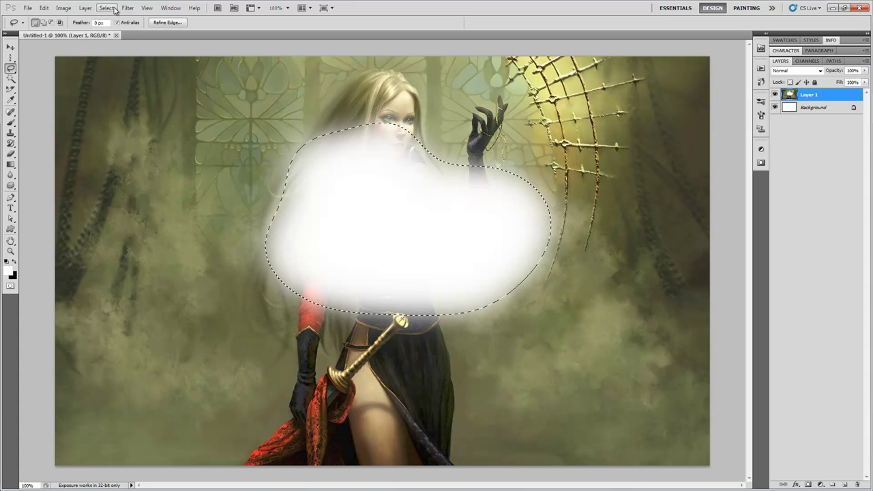
click(116, 9)
click(112, 43)
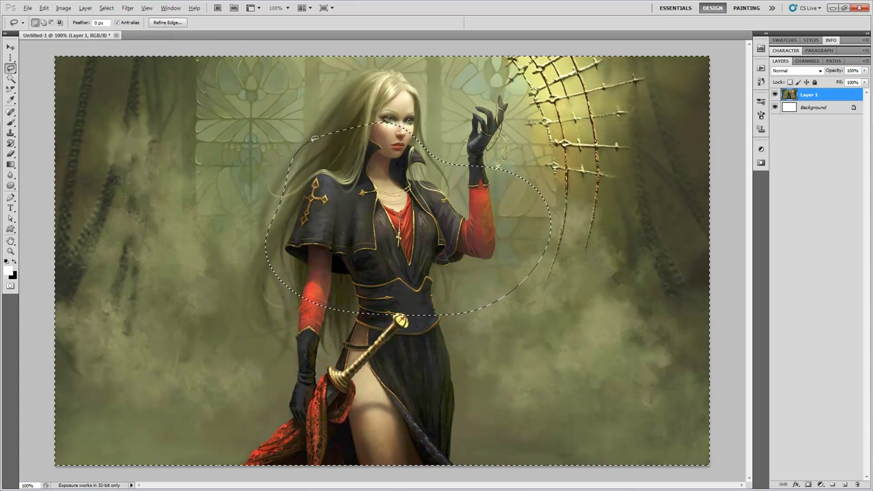
key(Delete)
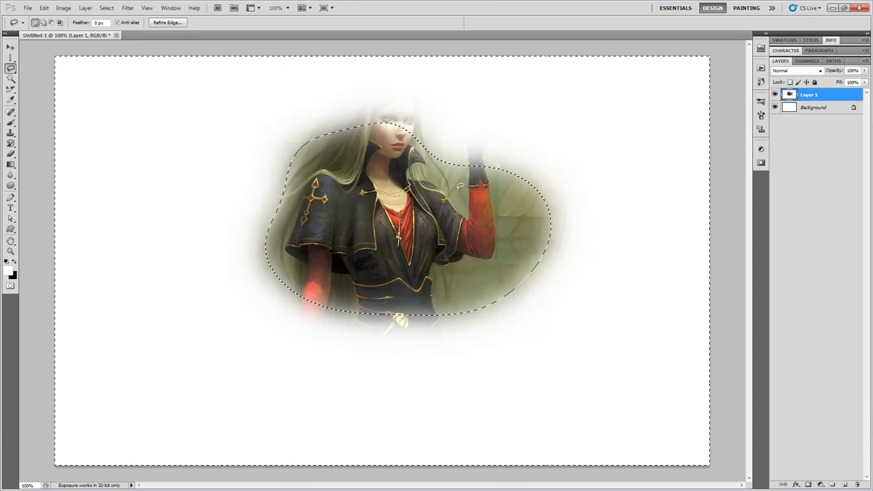
key(ctrl+z)
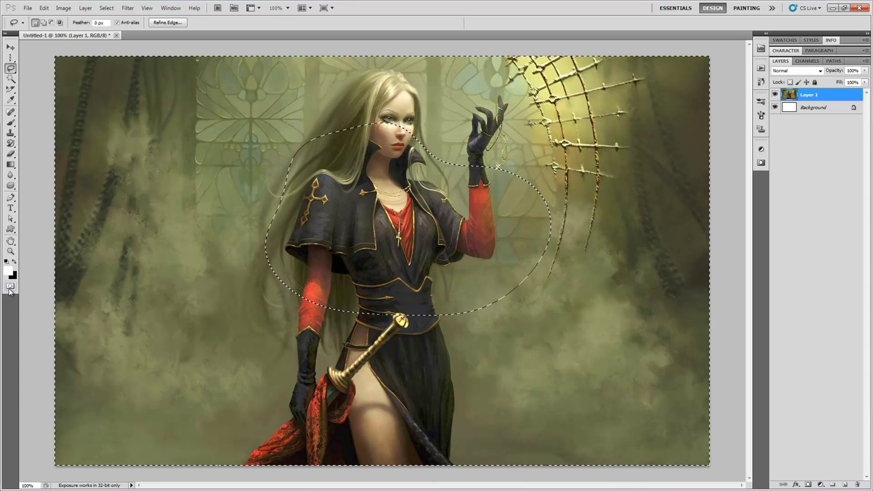
Step: Add uniform noise to the inverted selection's mask in Quick Mask mode, and return to the standard selection
click(11, 286)
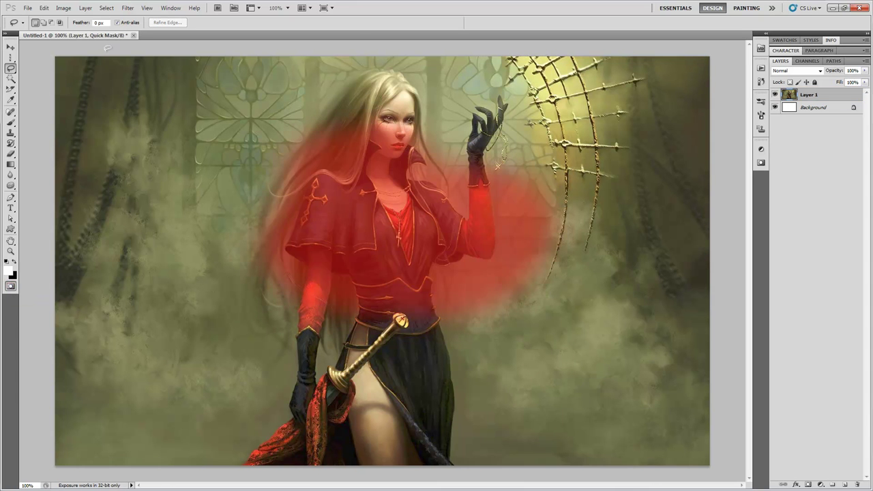
click(128, 9)
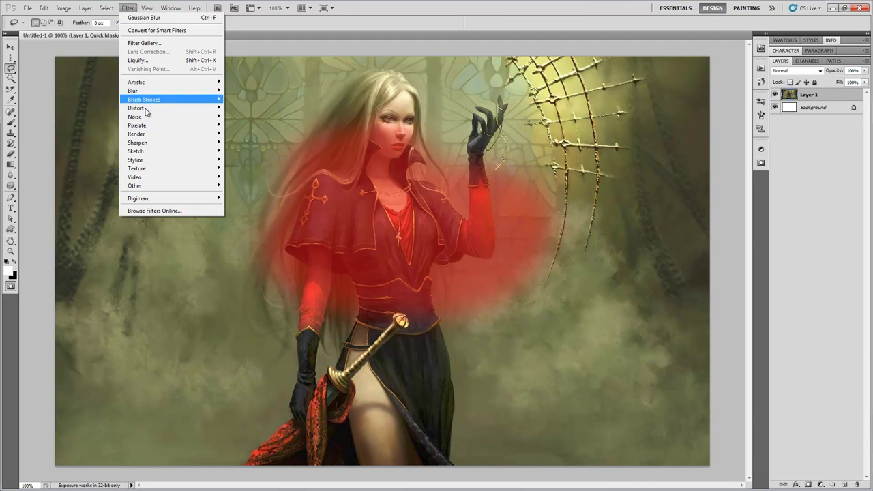
mouse_move(149, 117)
click(252, 118)
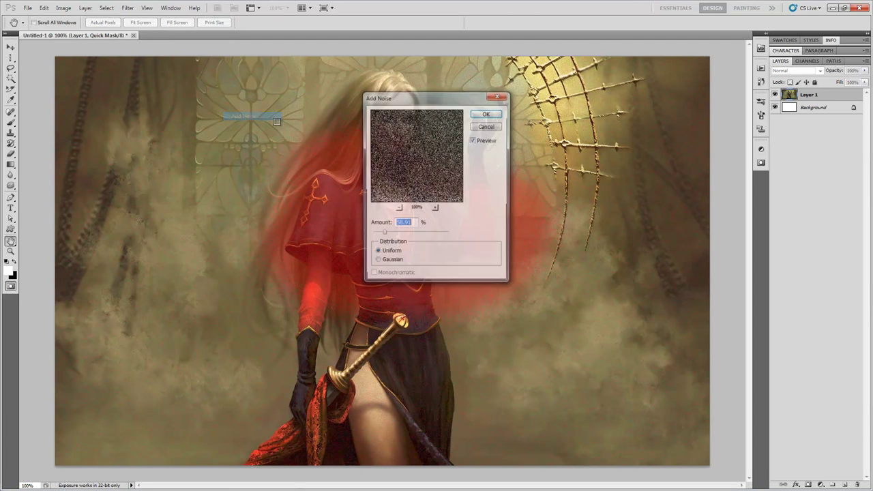
click(404, 234)
drag(402, 236, 396, 237)
click(487, 115)
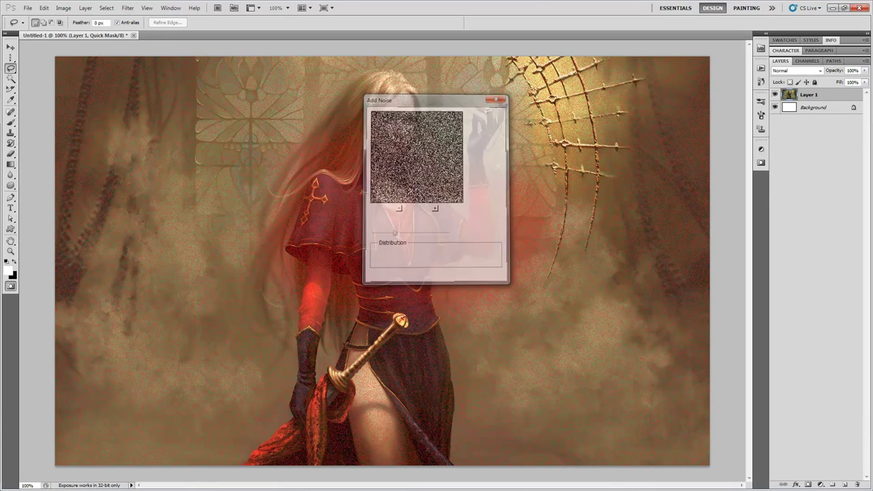
click(10, 287)
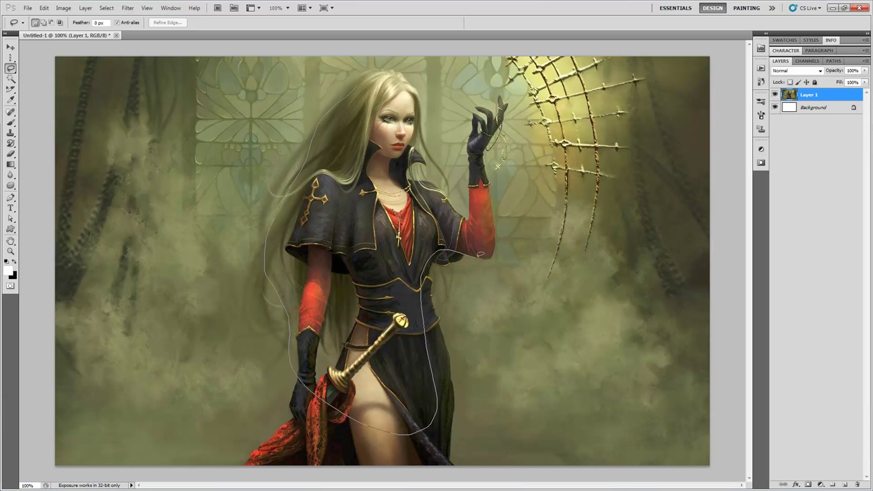
Step: Draw a freehand Lasso selection around the woman and raised arm, and add a layer mask that reveals only the selection
drag(412, 84, 413, 85)
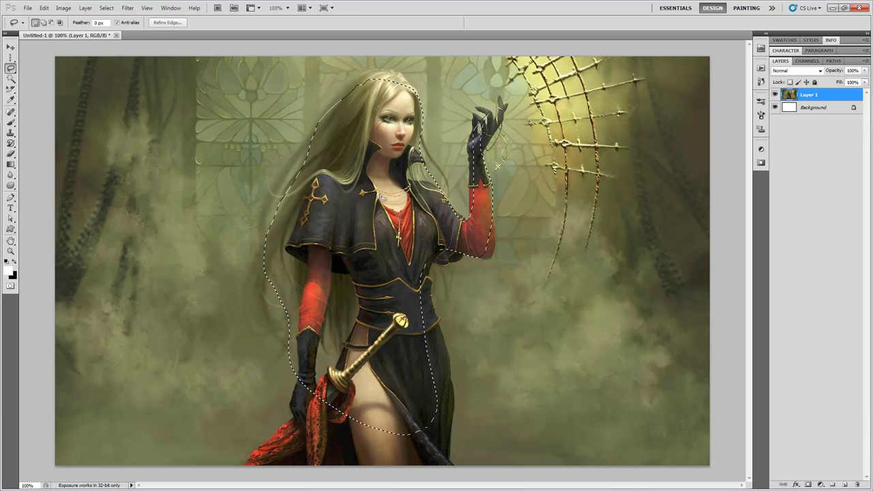
click(84, 9)
mouse_move(136, 112)
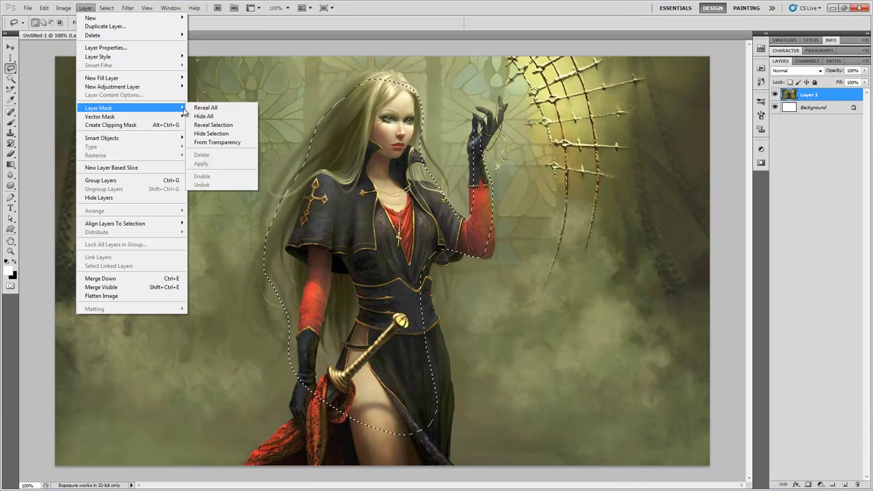
click(236, 128)
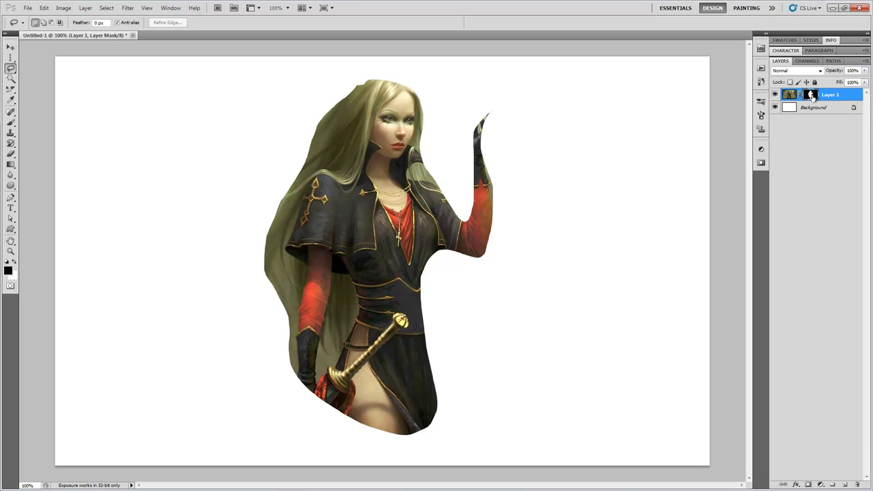
Step: Paint on the layer mask with a soft 73 px brush, hiding the collar area with black and revealing the figure with white
click(788, 95)
click(809, 95)
click(15, 126)
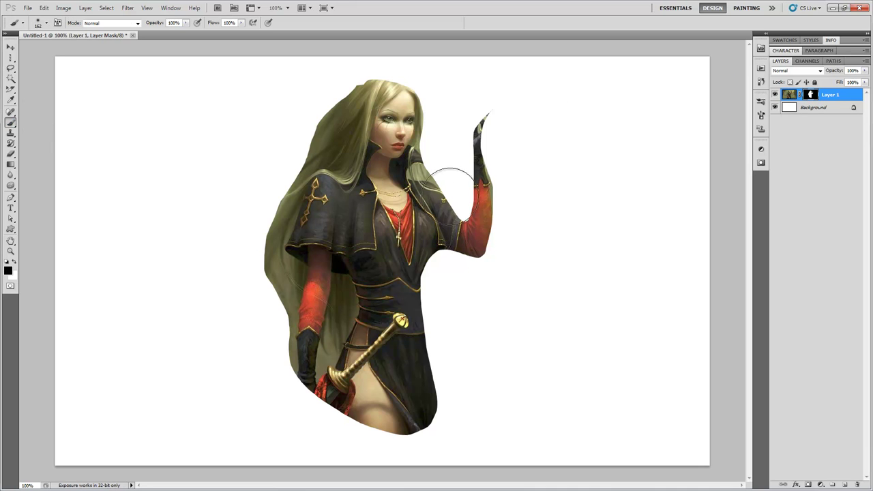
right_click(372, 203)
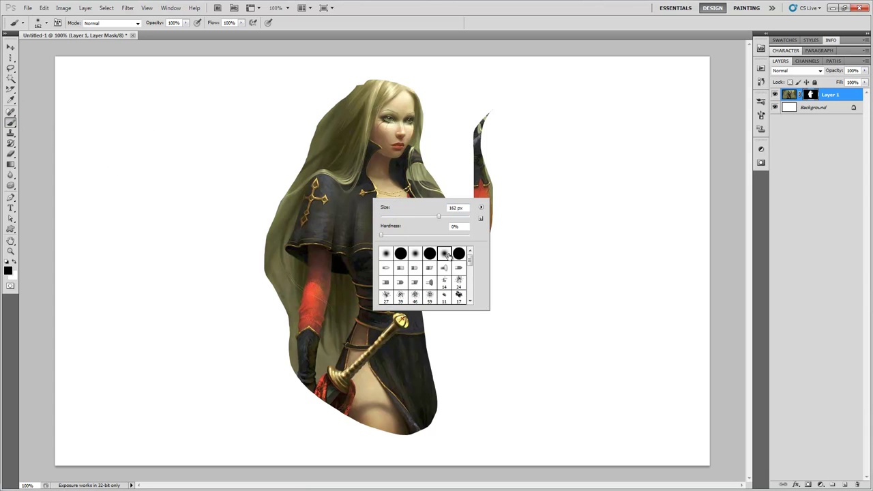
key(Return)
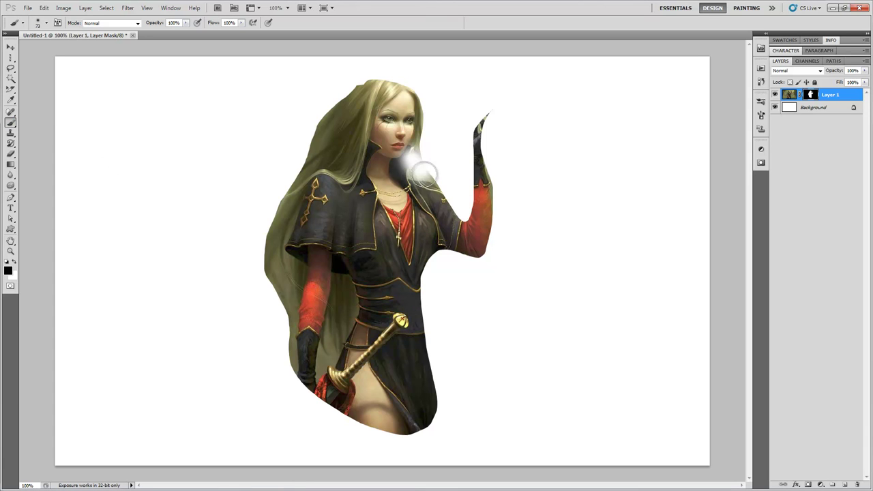
key(x)
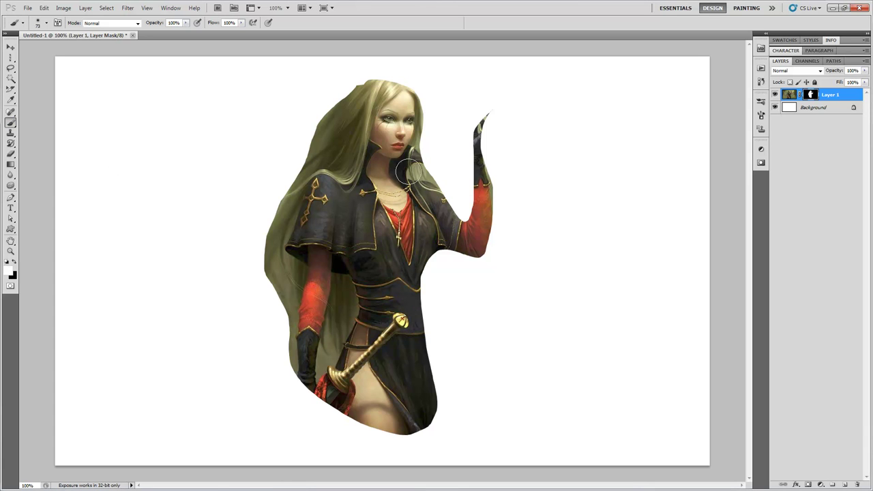
mouse_move(417, 159)
mouse_down()
mouse_move(440, 201)
mouse_move(406, 92)
mouse_move(416, 114)
mouse_move(383, 72)
mouse_up()
Step: Try painting on the layer's image instead of its mask, undo the stroke, and resume painting on the mask around the hair
click(791, 95)
mouse_move(406, 144)
mouse_down()
mouse_move(407, 205)
mouse_move(404, 116)
mouse_up()
key(ctrl+z)
click(811, 96)
mouse_move(393, 83)
mouse_down()
mouse_move(344, 102)
mouse_move(292, 184)
mouse_move(300, 137)
mouse_move(264, 254)
mouse_move(275, 326)
mouse_move(302, 392)
mouse_move(401, 437)
mouse_move(430, 433)
mouse_move(443, 385)
mouse_move(423, 265)
mouse_move(440, 355)
mouse_move(437, 287)
mouse_move(491, 150)
mouse_move(501, 249)
mouse_move(501, 102)
mouse_move(461, 225)
mouse_move(349, 181)
mouse_up()
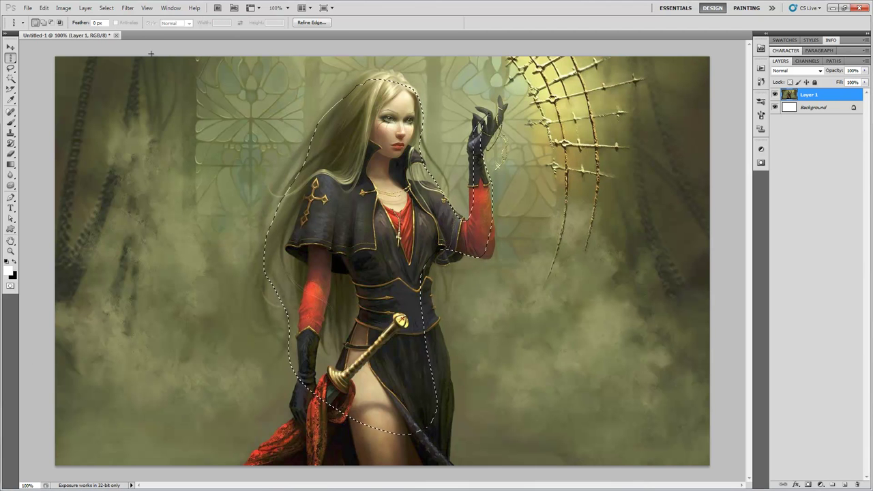
Step: Save the selection around the woman as a new channel named "w" in the Untitled-1 document
click(114, 8)
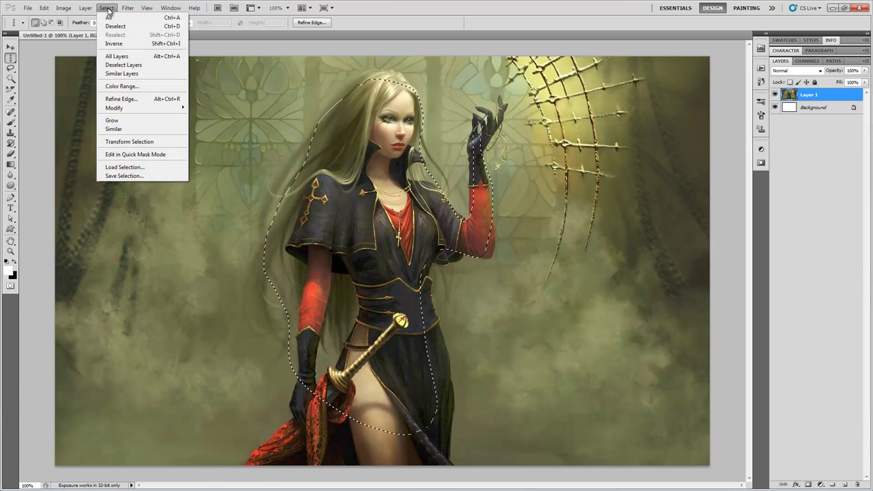
click(135, 176)
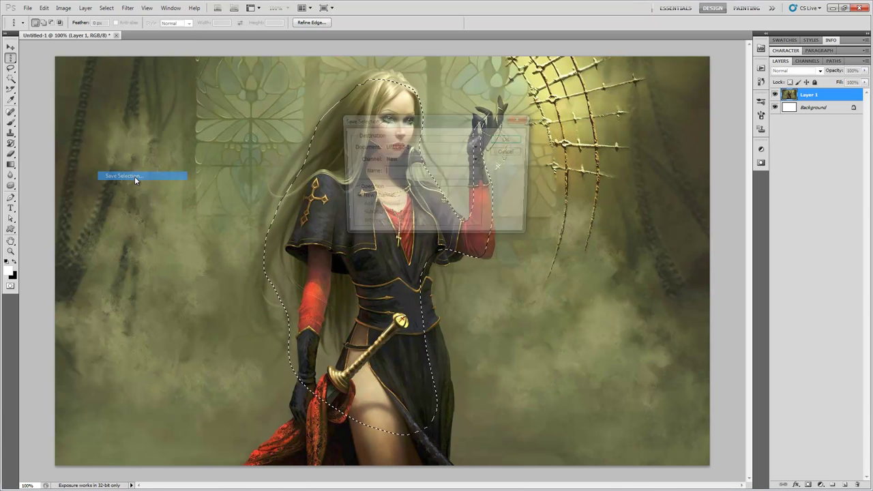
click(426, 149)
click(425, 152)
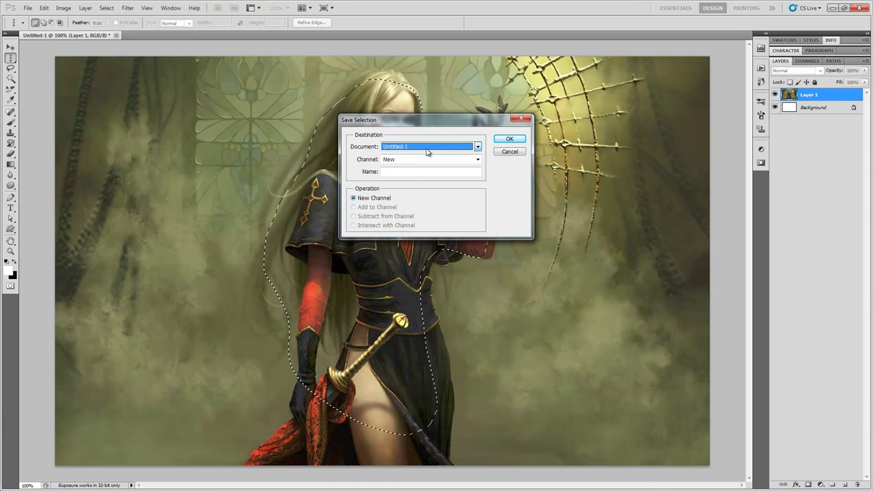
click(414, 172)
text(8888888)
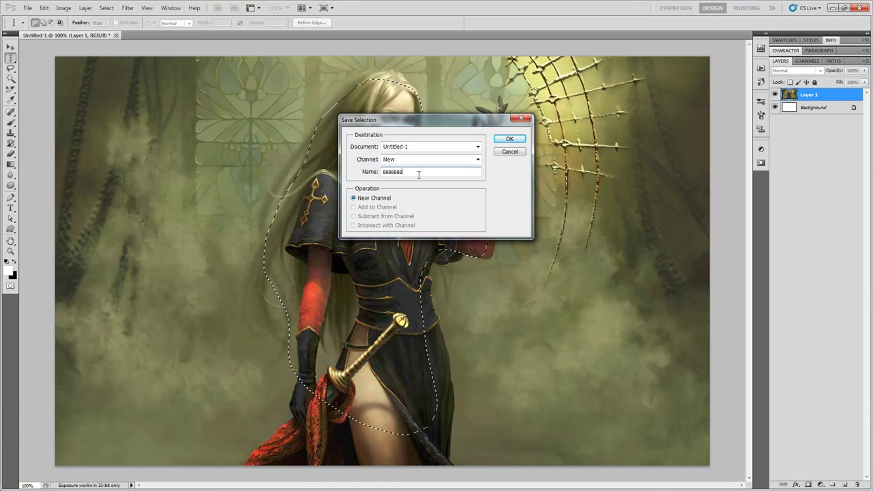
key(alt+n)
text(wwwwwwwwwww)
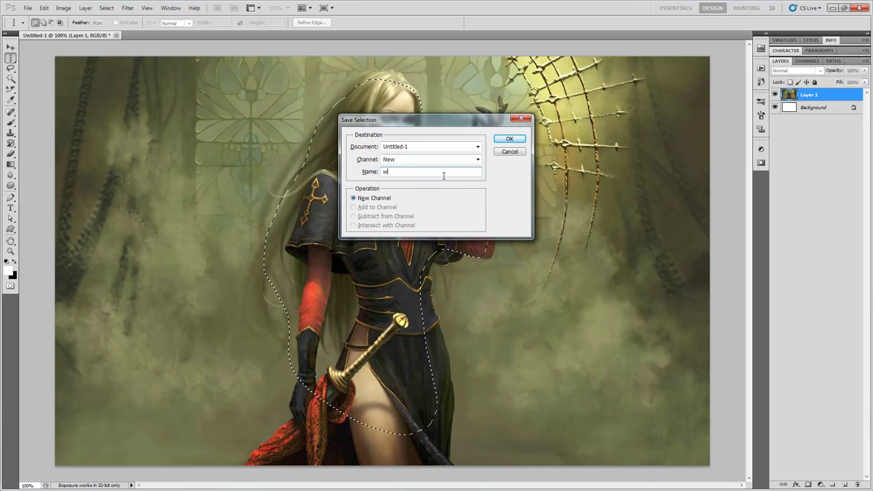
click(513, 140)
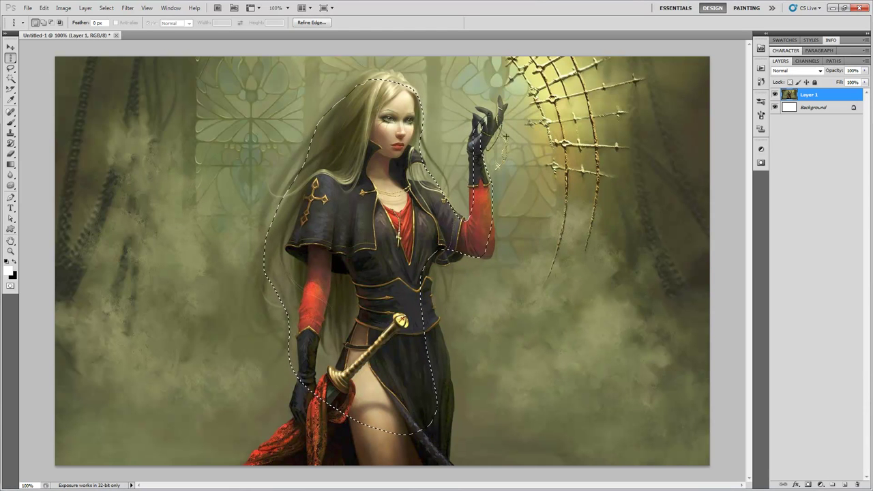
Step: Clear the current selection and load the saved channel "wwwwwwwww" from Untitled-1 as a new selection
drag(10, 58, 41, 59)
click(502, 240)
click(107, 7)
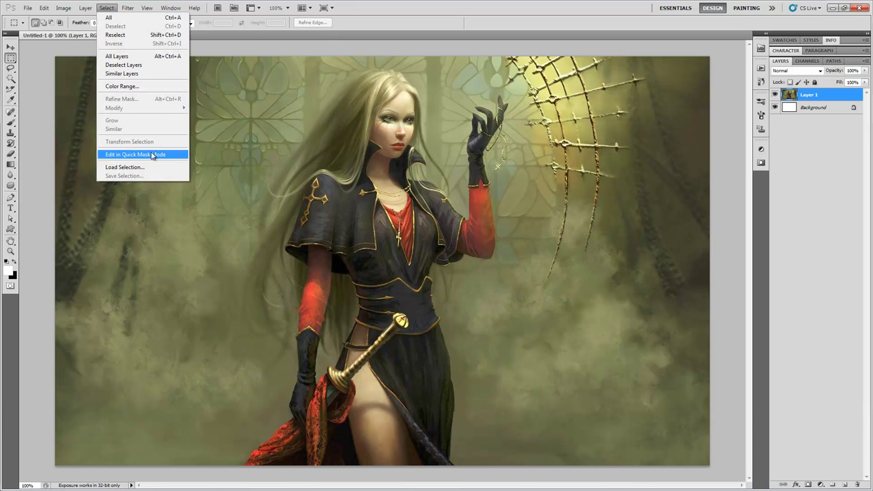
click(140, 168)
click(404, 161)
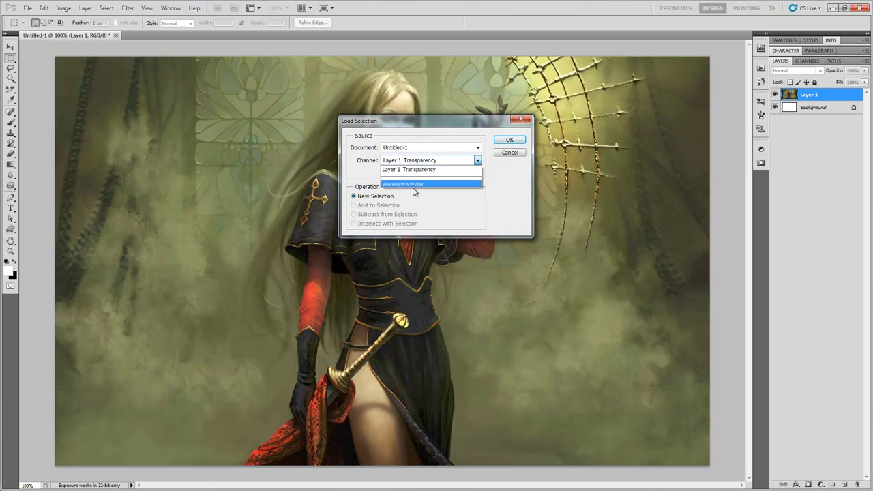
click(413, 188)
click(509, 139)
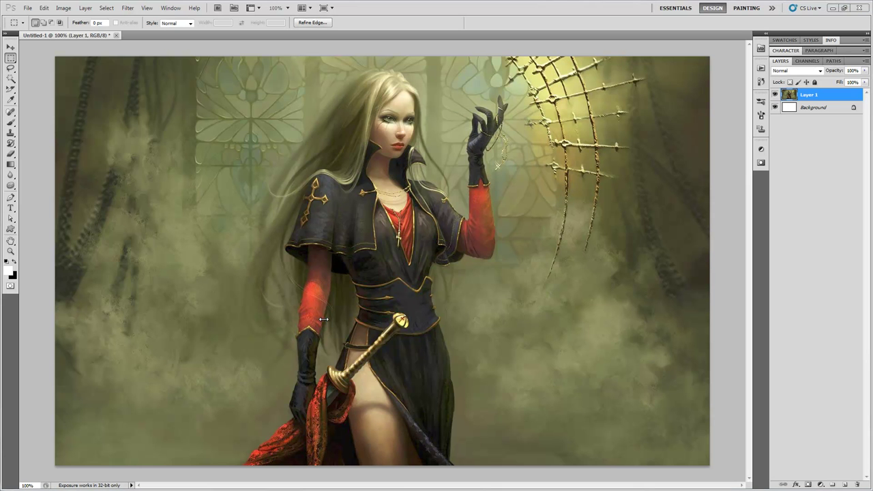
Step: Extend the selection in Quick Mask mode by painting white around the hair, raised hand and lower skirt, and return to standard mode
click(10, 287)
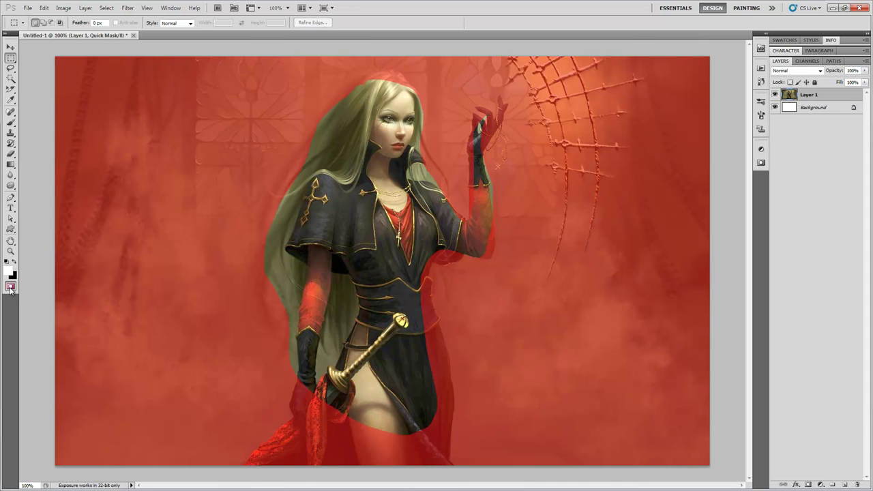
click(10, 122)
mouse_move(322, 128)
mouse_down()
mouse_move(260, 242)
mouse_move(286, 192)
mouse_move(276, 274)
mouse_move(299, 316)
mouse_move(211, 220)
mouse_move(184, 218)
mouse_move(282, 227)
mouse_move(392, 73)
mouse_move(326, 124)
mouse_move(349, 84)
mouse_move(415, 102)
mouse_move(423, 167)
mouse_up()
mouse_move(475, 185)
mouse_down()
mouse_move(497, 107)
mouse_move(475, 172)
mouse_move(484, 247)
mouse_move(436, 253)
mouse_move(428, 265)
mouse_move(425, 325)
mouse_move(442, 391)
mouse_move(406, 431)
mouse_move(305, 382)
mouse_up()
click(10, 287)
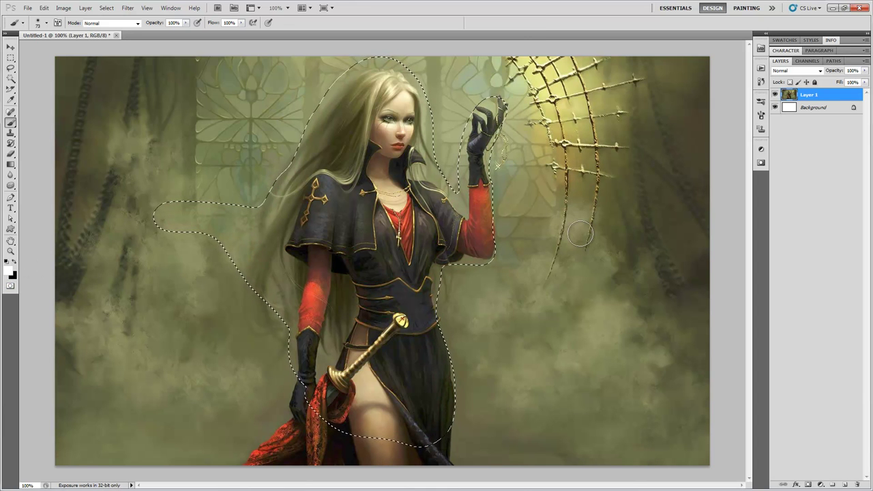
Step: Try deleting the selected figure and, with the selection inverted, the background around it, undoing each deletion and deselecting
key(Delete)
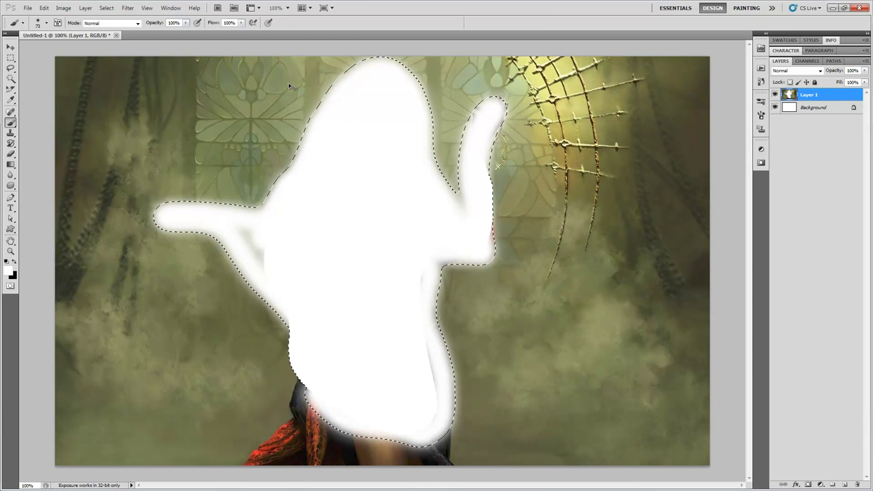
key(ctrl+z)
click(106, 7)
click(113, 43)
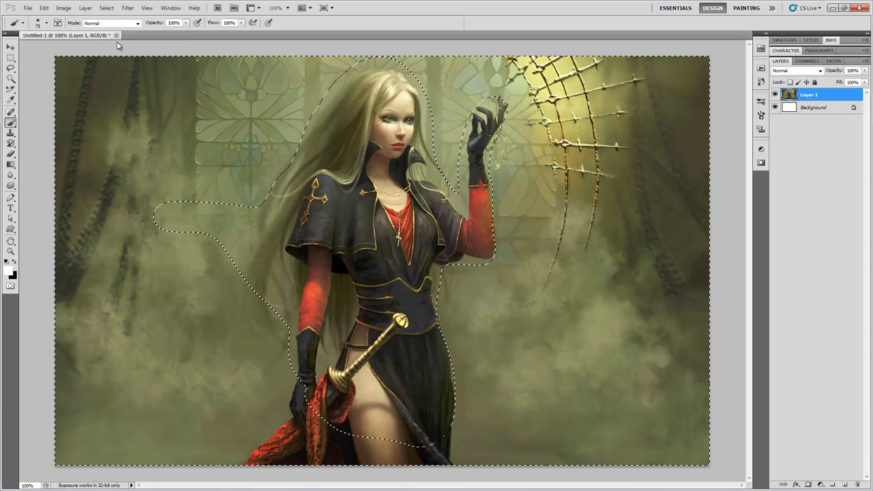
key(Delete)
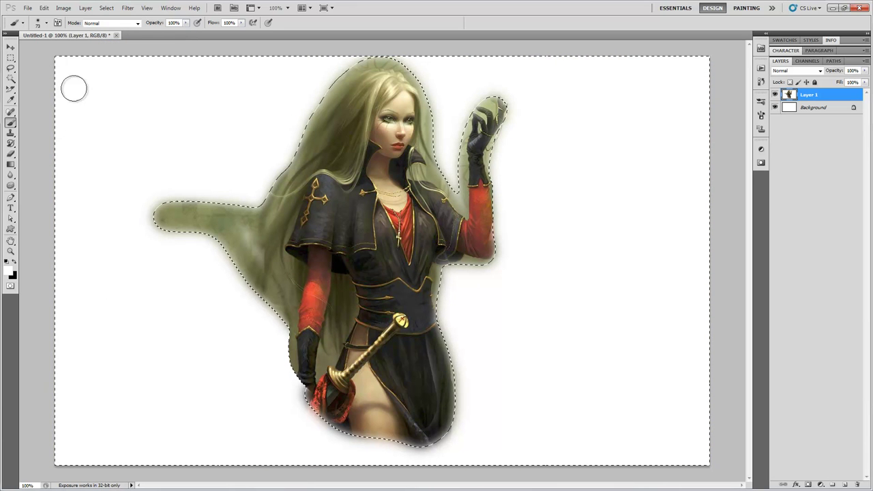
key(m)
key(ctrl+z)
key(ctrl+d)
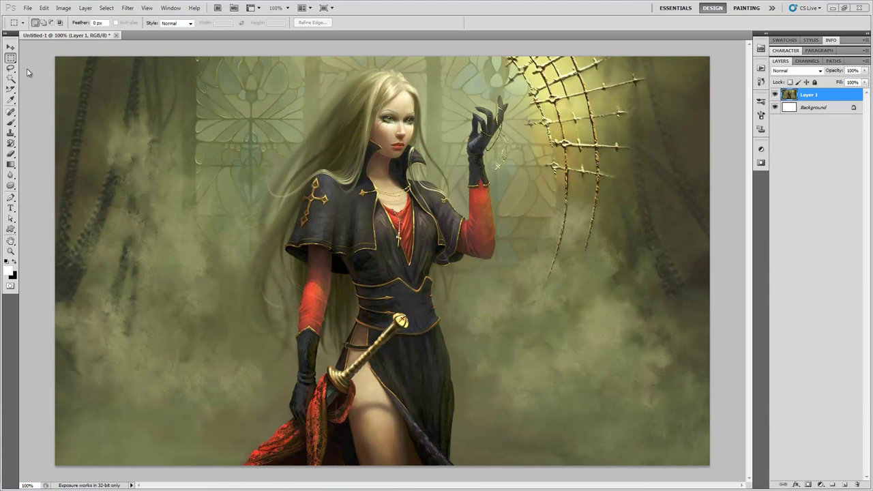
Step: Make a tiny marquee selection in the upper-left background and apply a Radial Blur of amount 10 with Spin and Good quality
click(147, 92)
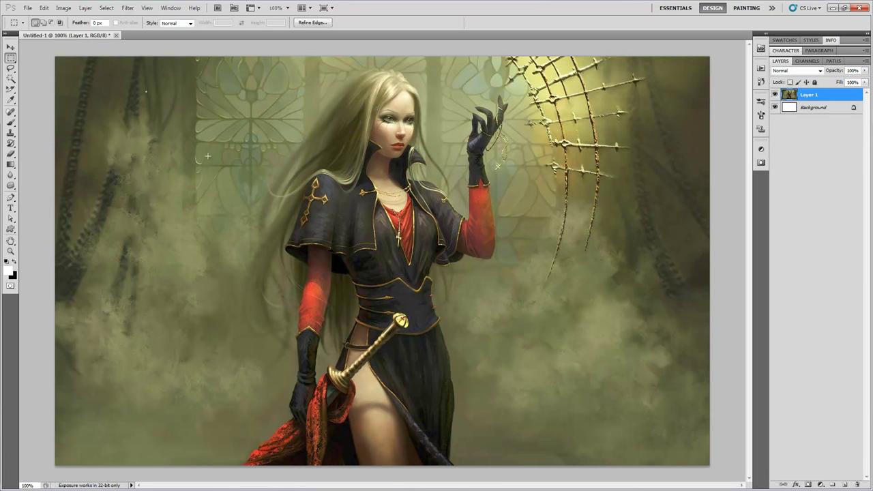
click(12, 123)
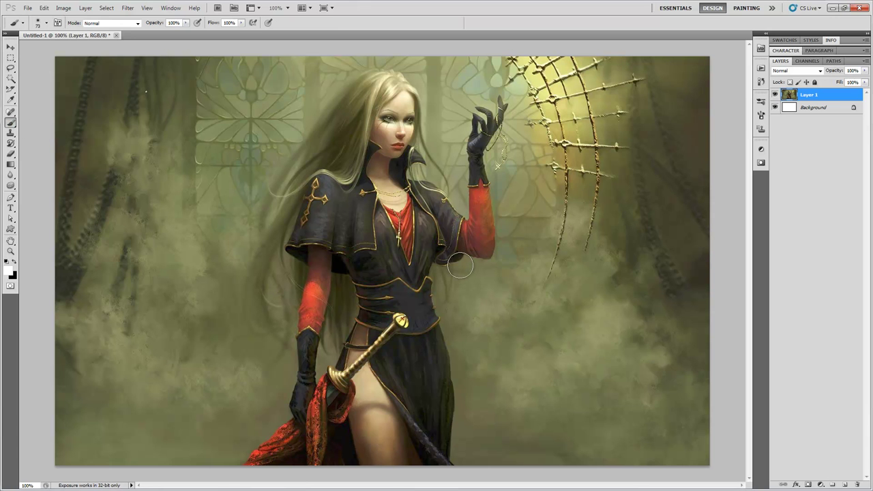
click(127, 7)
mouse_move(137, 89)
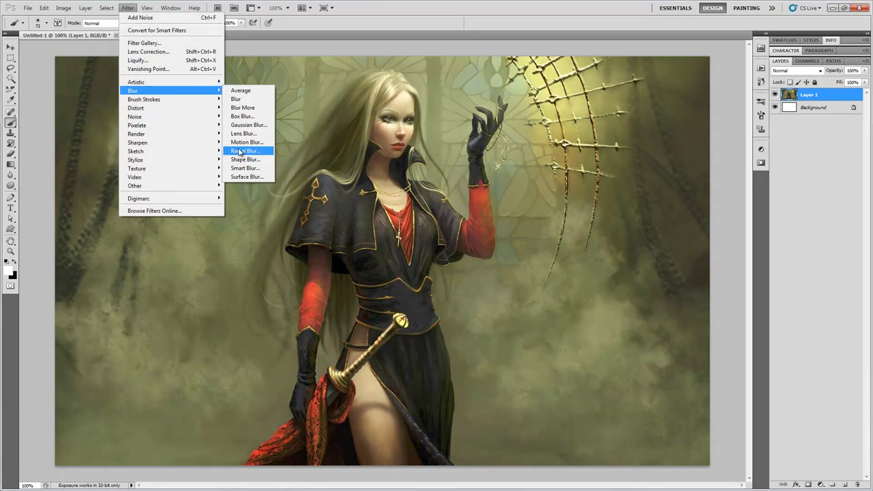
click(249, 150)
click(477, 141)
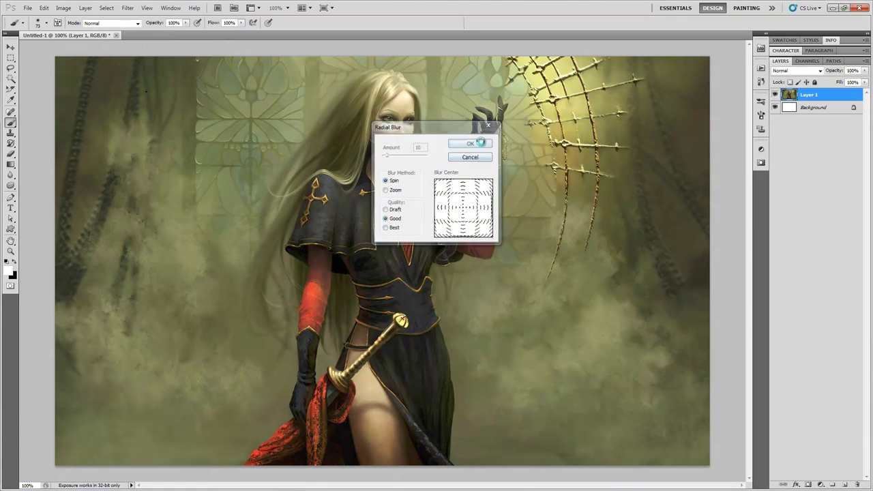
Step: Clear the tiny selection and try a brush stroke across the woman from her hair to her waist
click(11, 59)
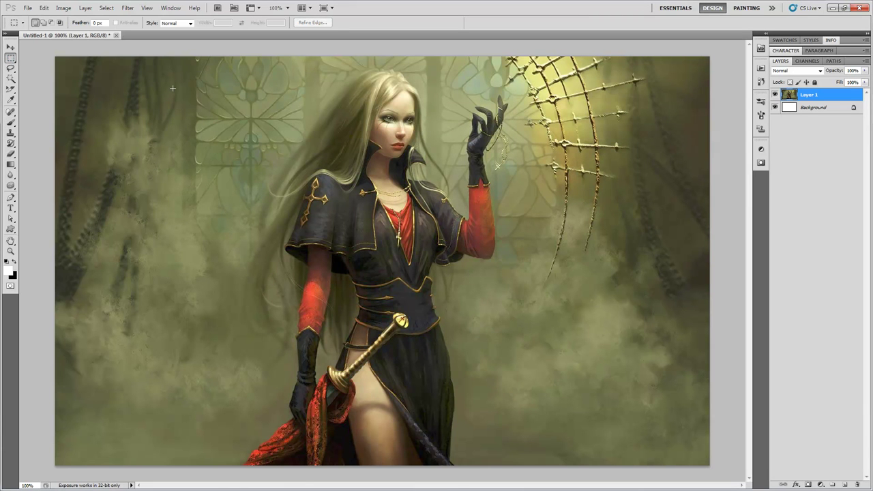
click(11, 123)
mouse_move(326, 136)
mouse_down()
mouse_move(341, 315)
mouse_move(366, 329)
mouse_up()
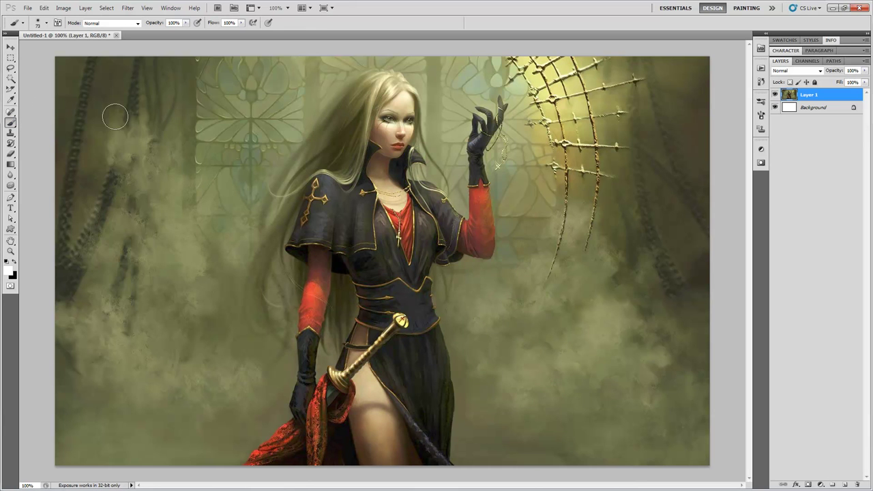
Step: Draw a freehand Lasso selection around the woman's head and torso and apply the Despeckle filter to it
click(19, 60)
click(14, 68)
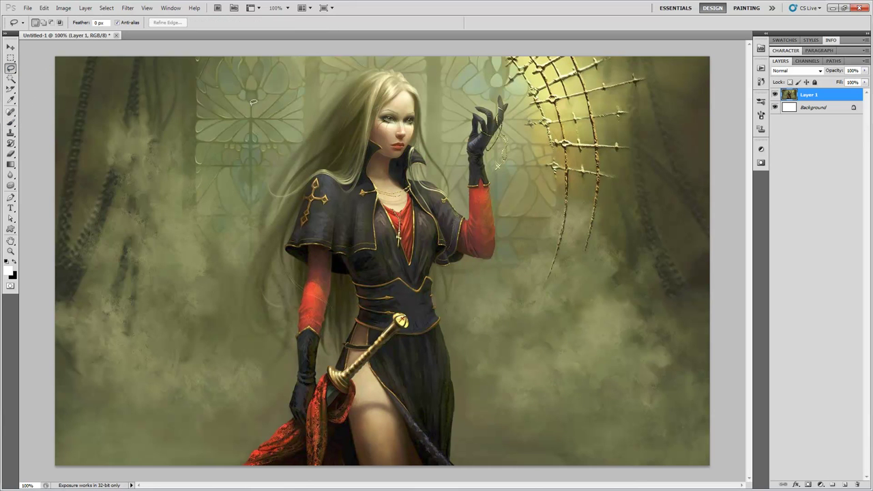
mouse_move(428, 344)
mouse_down()
mouse_move(430, 263)
mouse_move(420, 113)
mouse_move(368, 108)
mouse_up()
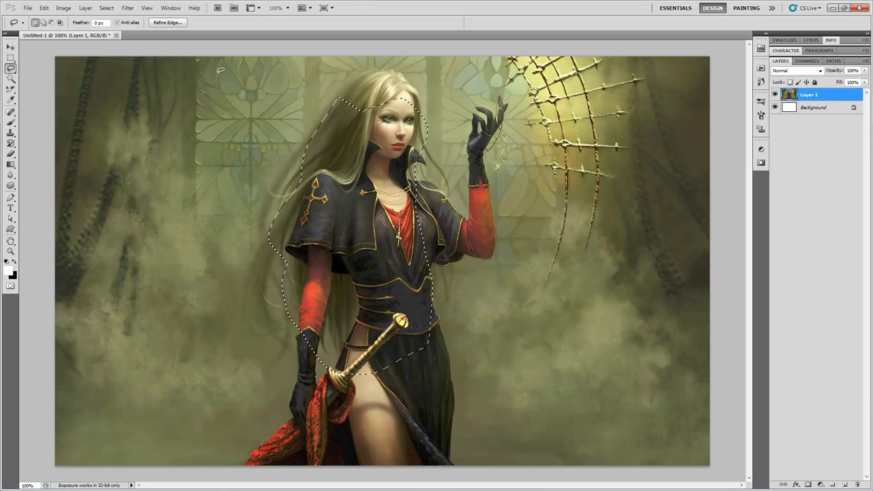
click(128, 7)
mouse_move(157, 117)
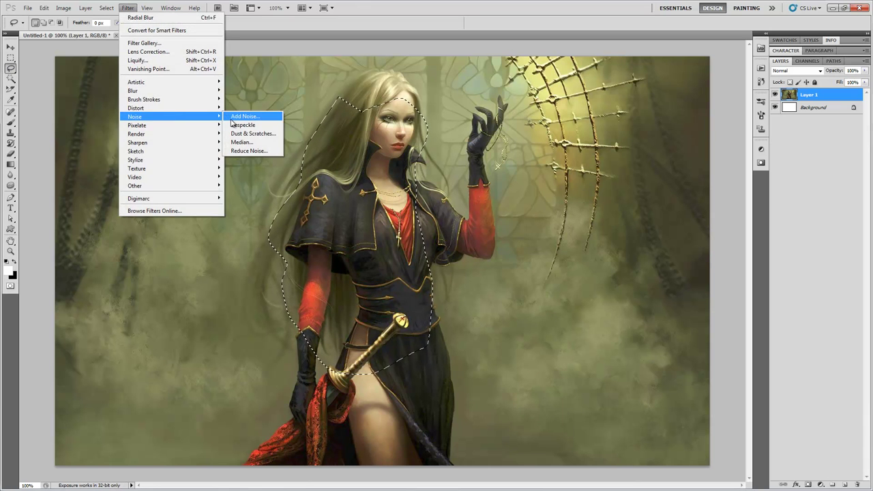
click(272, 124)
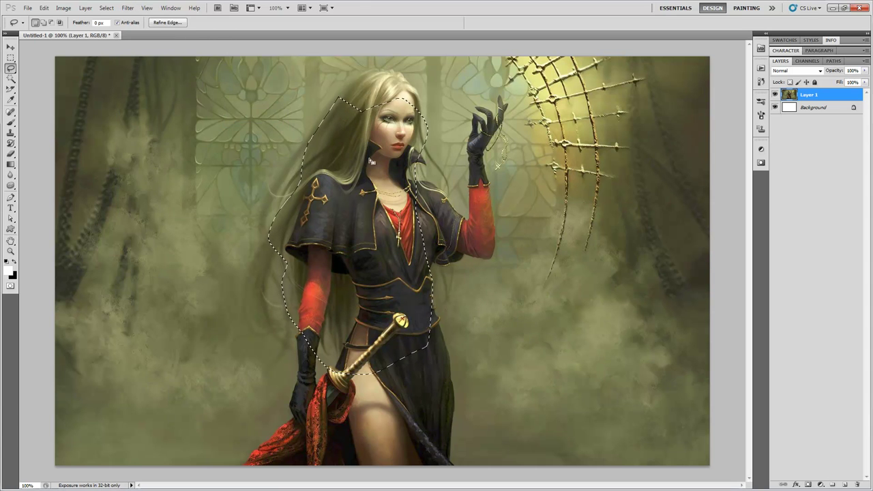
Step: Try the Color Halftone filter on the selected head and torso, and undo it
click(128, 7)
mouse_move(167, 129)
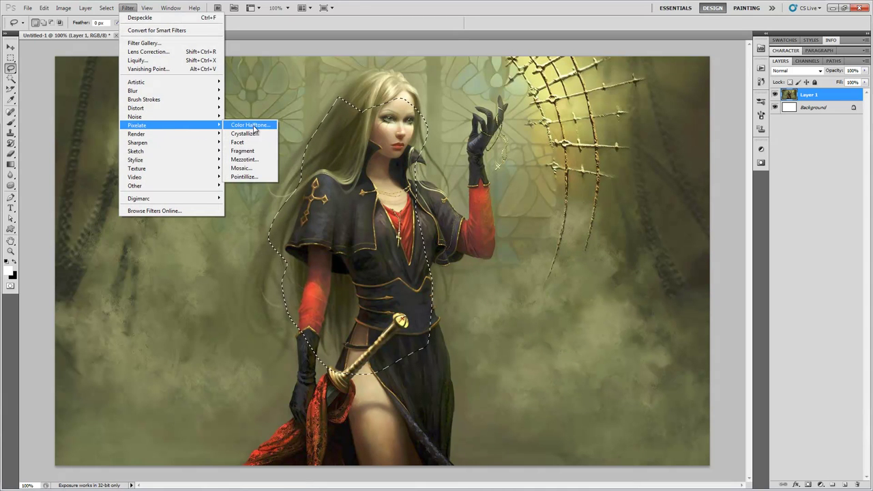
click(250, 125)
click(468, 151)
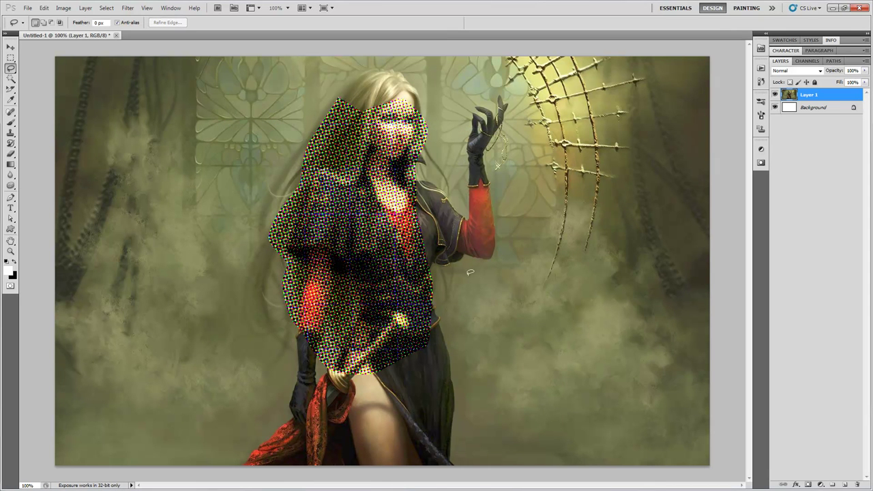
key(ctrl+z)
Step: Try brightening the selected area with an RGB Curves point at input 73, output 144, then deselect and undo the adjustment
click(64, 7)
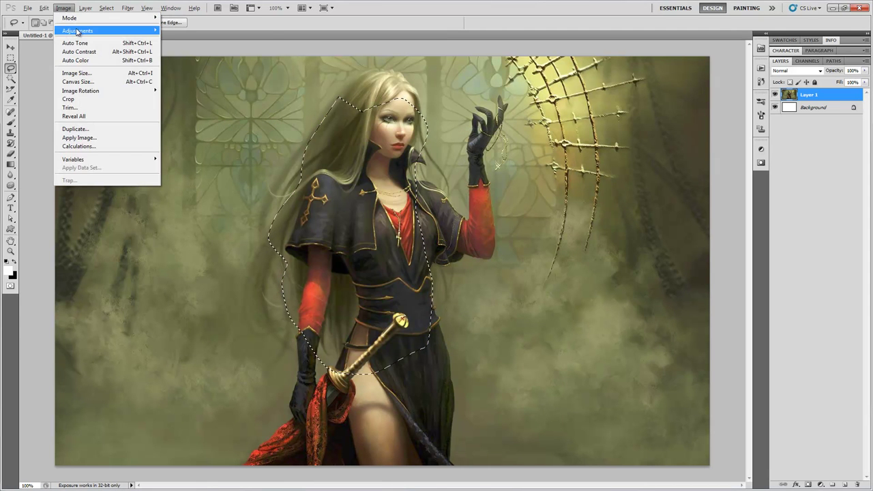
mouse_move(102, 30)
click(177, 47)
drag(709, 185, 701, 162)
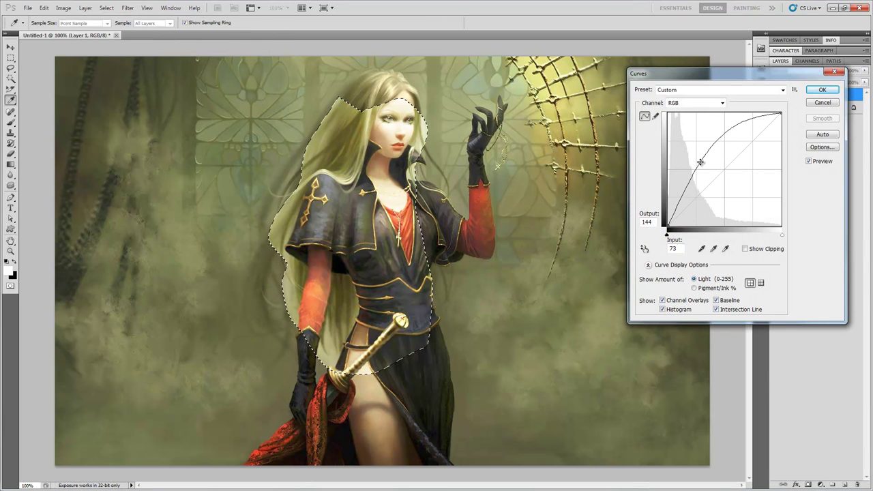
key(Return)
key(ctrl+d)
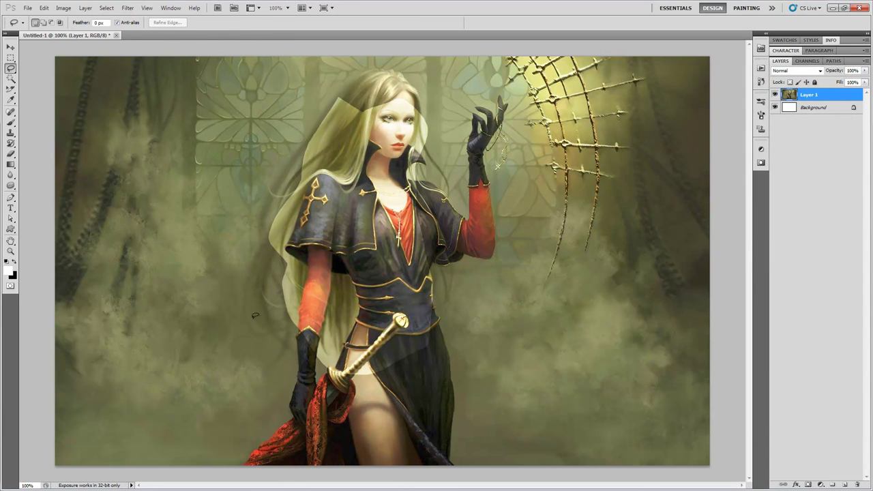
key(ctrl+z)
key(m)
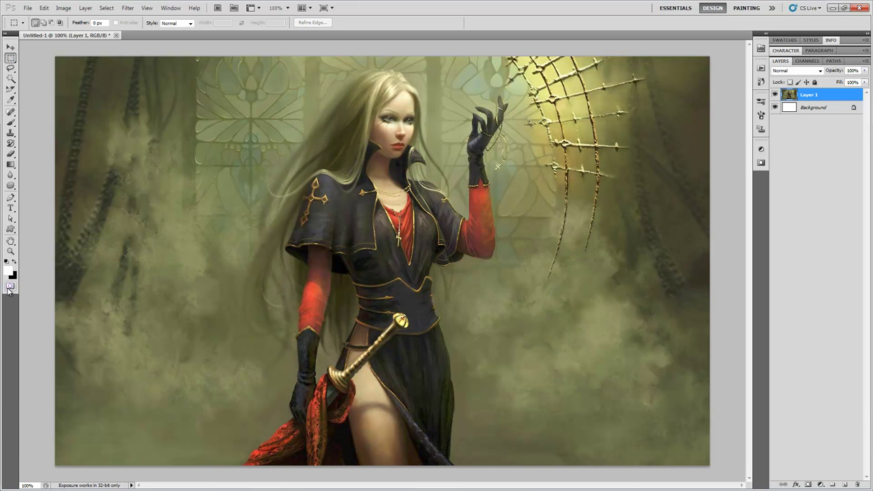
Step: Paint a Quick Mask in black over the woman's face, torso and nearby background, leave Quick Mask mode, and deselect
click(10, 287)
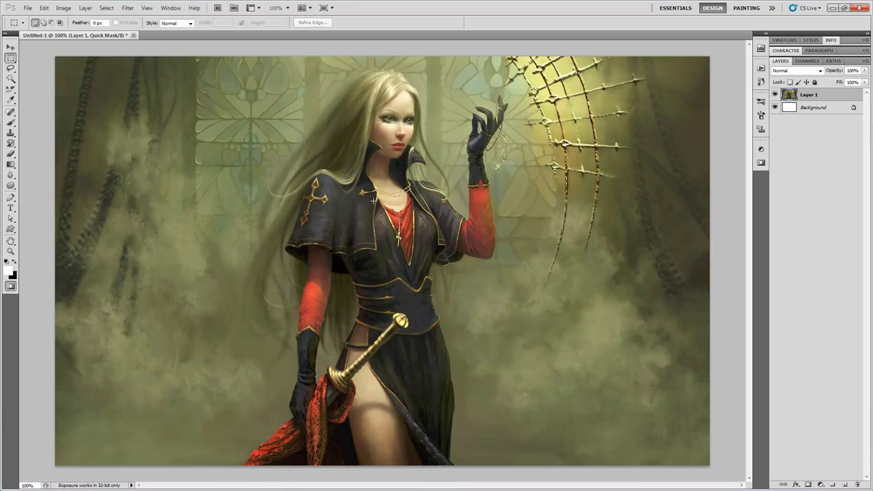
click(10, 121)
key(x)
mouse_move(382, 177)
mouse_down()
mouse_move(354, 300)
mouse_move(379, 140)
mouse_move(304, 197)
mouse_up()
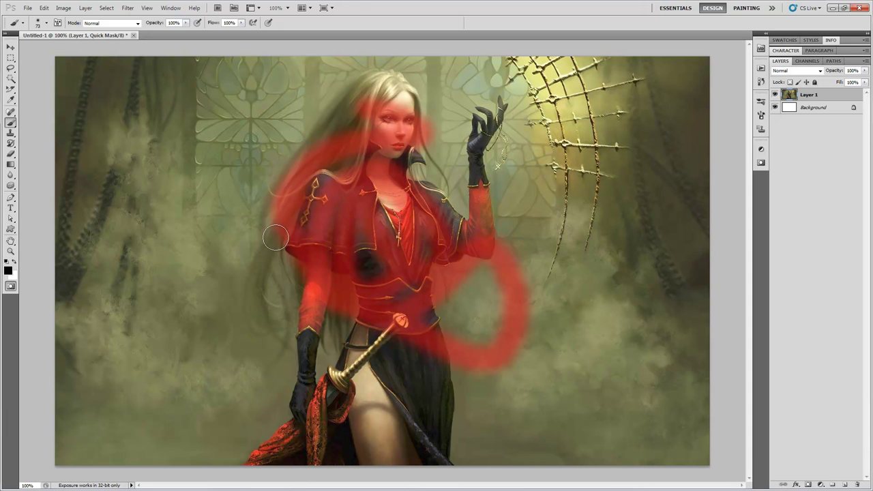
drag(214, 203, 252, 270)
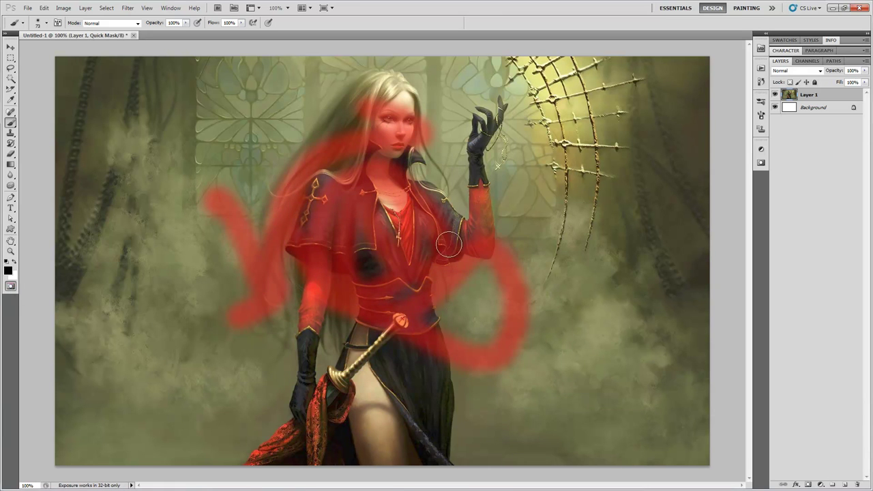
click(10, 287)
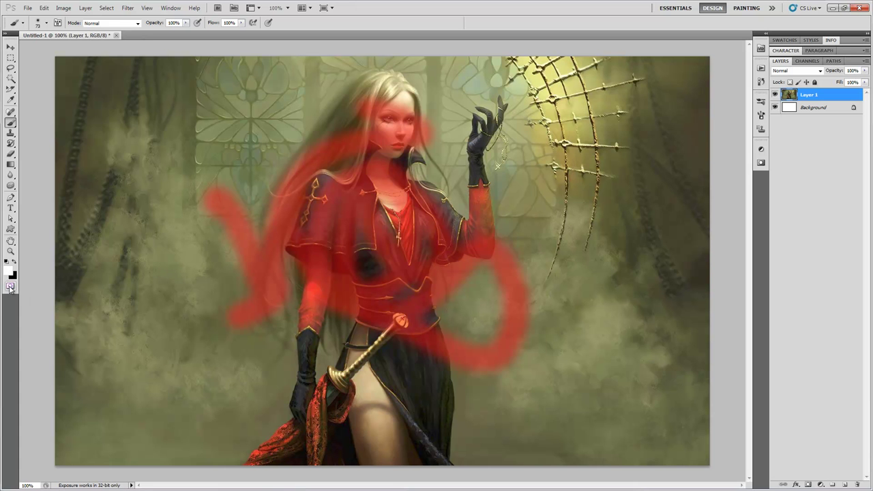
click(11, 58)
click(92, 51)
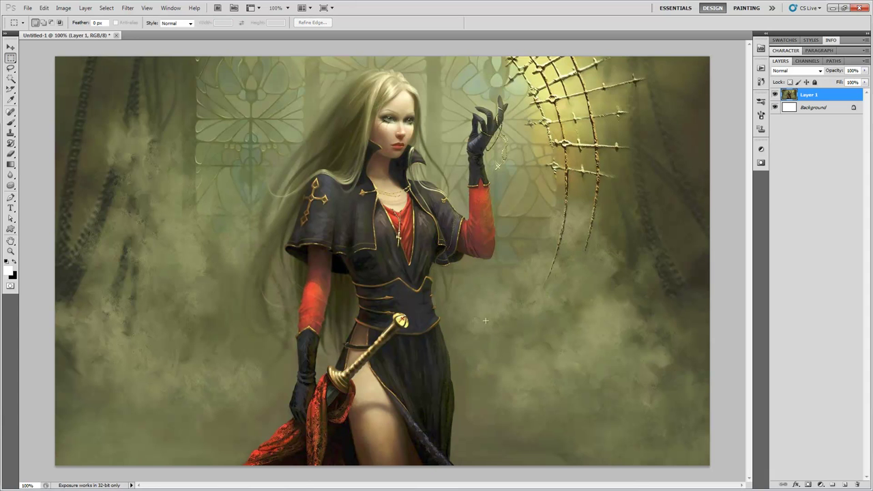
Step: Draw a freehand Lasso selection around the woman and her raised arm, and cut it out of Layer 1
key(l)
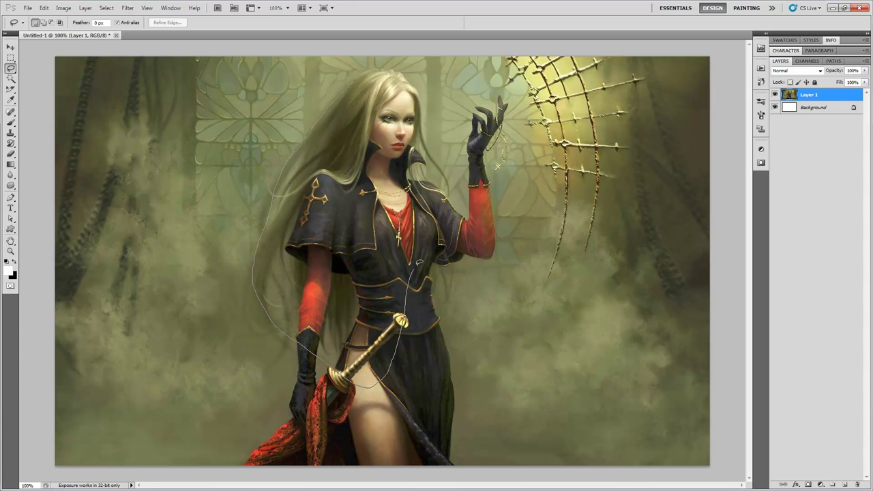
drag(428, 110, 397, 74)
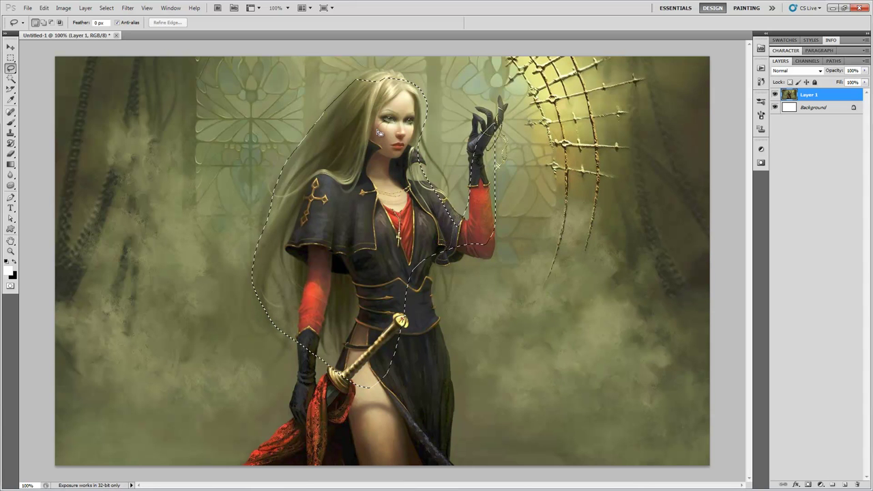
key(Delete)
key(ctrl+d)
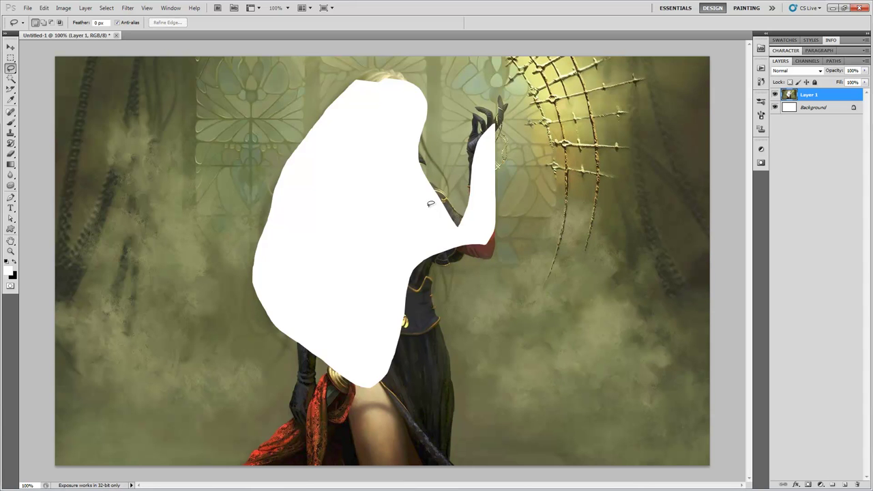
Step: Paste the cut-out woman as a new layer and move it up and left over the gap
key(ctrl+v)
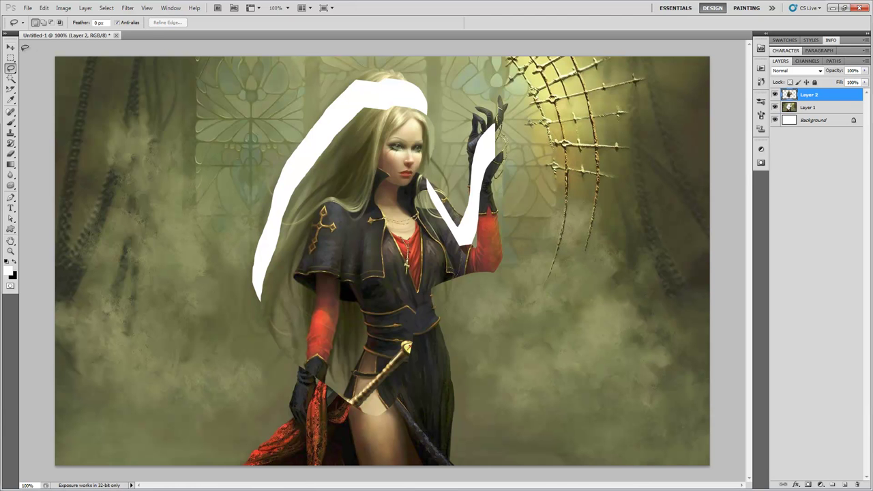
click(10, 46)
drag(481, 194, 457, 176)
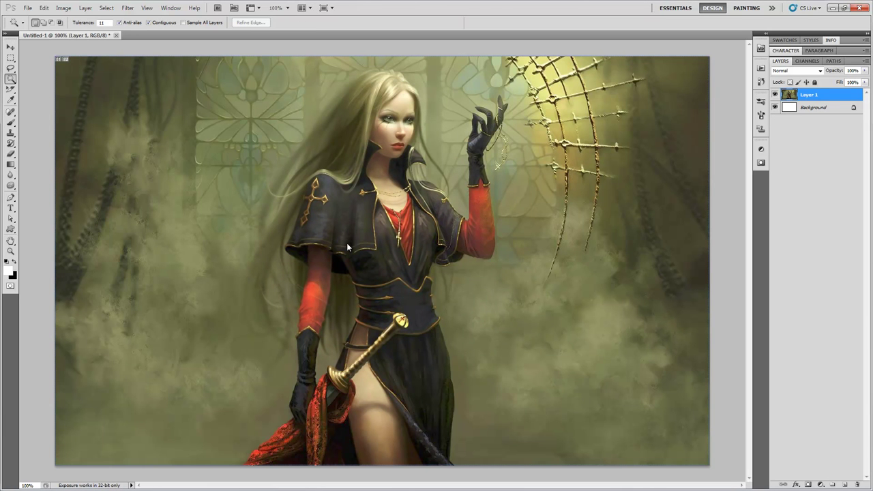
Step: Select the woman with the Quick Selection tool, subtracting the surrounding background and the gap between her lowered arm and waist
click(11, 77)
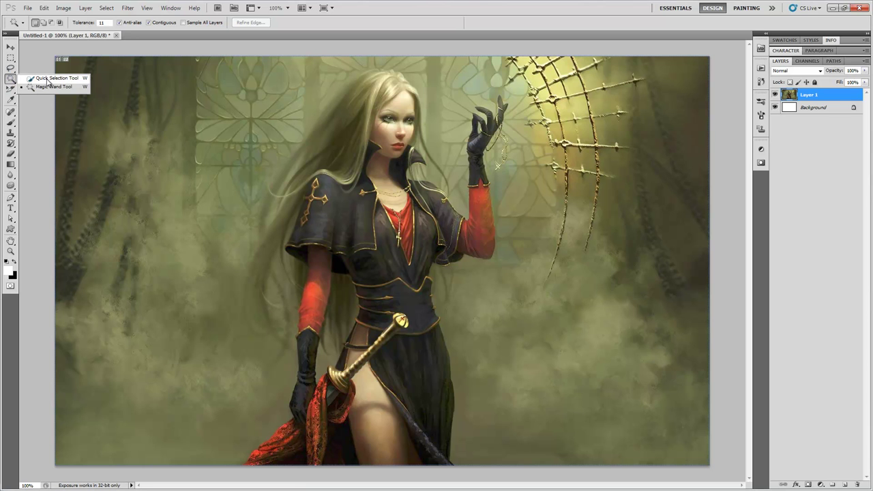
click(47, 78)
drag(352, 107, 349, 106)
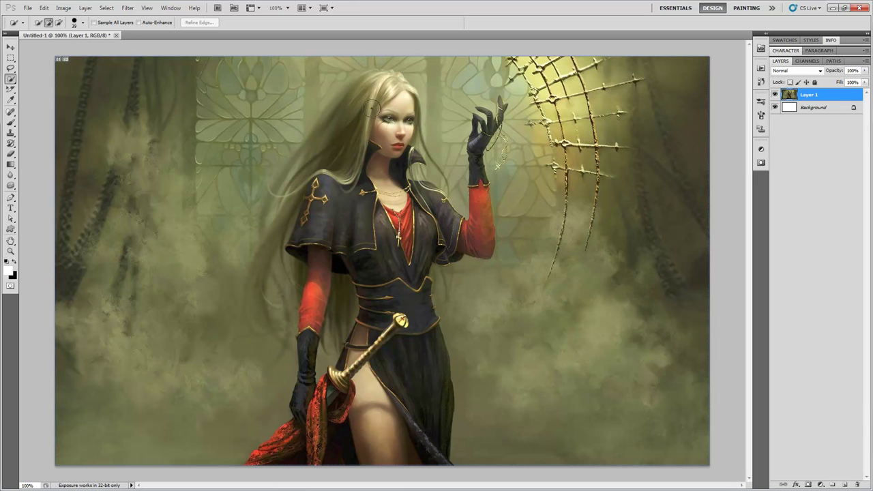
mouse_move(362, 93)
mouse_down()
mouse_move(295, 186)
mouse_move(277, 241)
mouse_move(299, 169)
mouse_move(270, 236)
mouse_move(265, 293)
mouse_move(281, 281)
mouse_move(309, 304)
mouse_move(304, 432)
mouse_move(421, 447)
mouse_move(418, 364)
mouse_move(391, 257)
mouse_move(435, 221)
mouse_move(471, 233)
mouse_move(477, 224)
mouse_move(478, 126)
mouse_move(456, 105)
mouse_move(458, 197)
mouse_move(544, 105)
mouse_up()
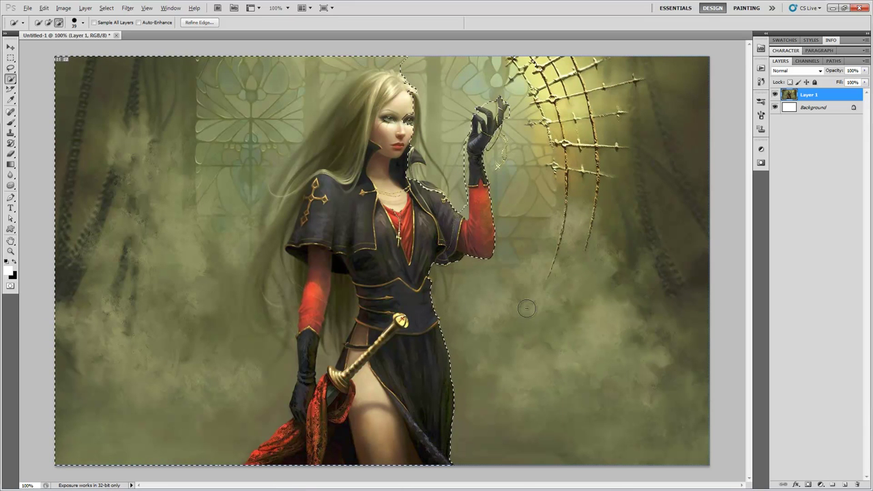
mouse_move(210, 417)
mouse_down()
mouse_move(198, 415)
mouse_move(255, 204)
mouse_move(321, 110)
mouse_move(398, 87)
mouse_up()
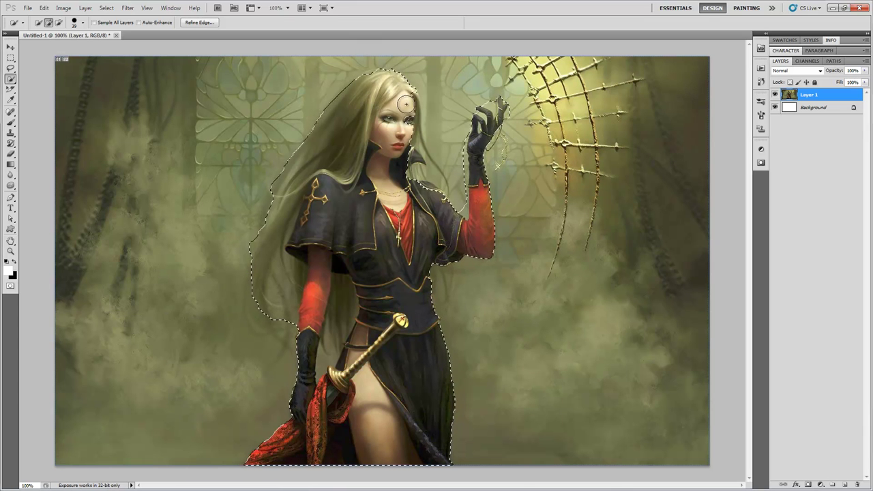
mouse_move(344, 300)
mouse_down()
mouse_move(340, 342)
mouse_move(281, 272)
mouse_move(324, 360)
mouse_move(394, 335)
mouse_up()
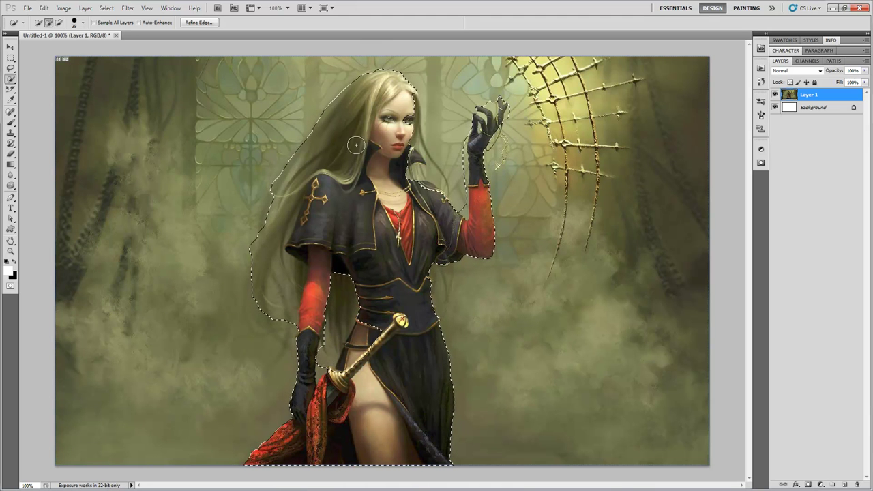
Step: Refine the selection edge with Smooth 50, Feather 5.1 px and Contrast 21%, and output it to a new layer with layer mask
click(198, 23)
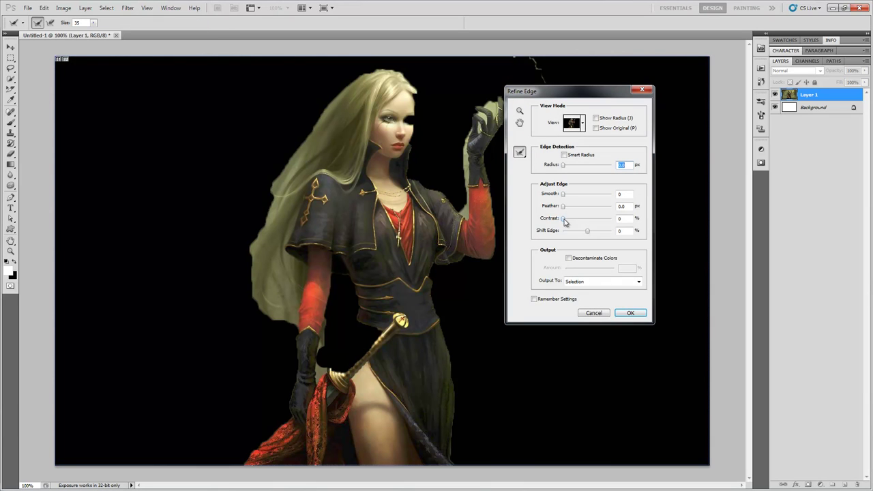
drag(577, 194, 584, 195)
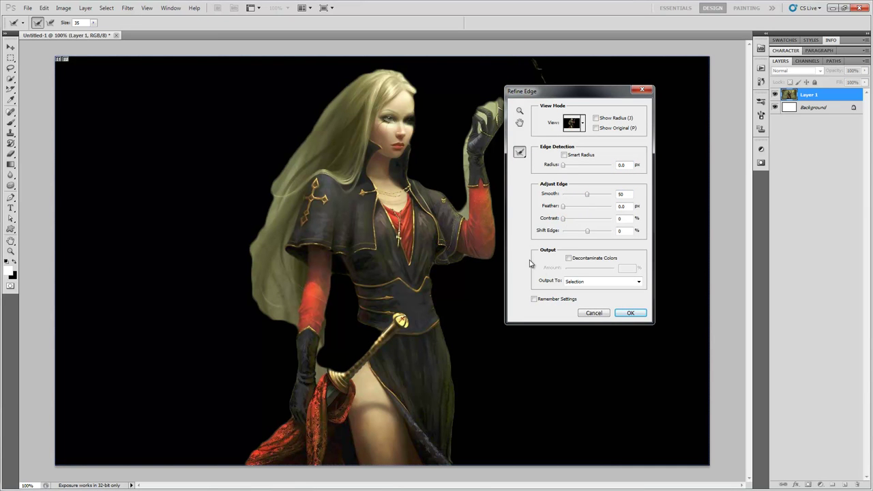
drag(576, 210, 578, 219)
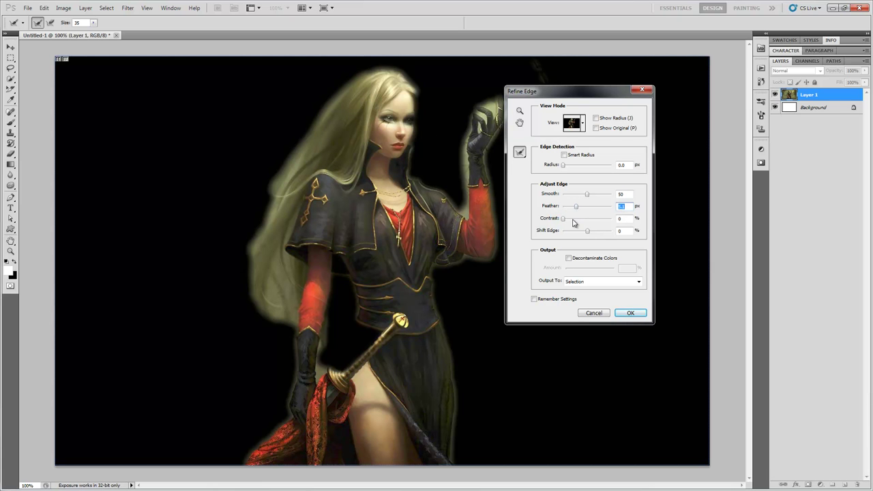
click(600, 282)
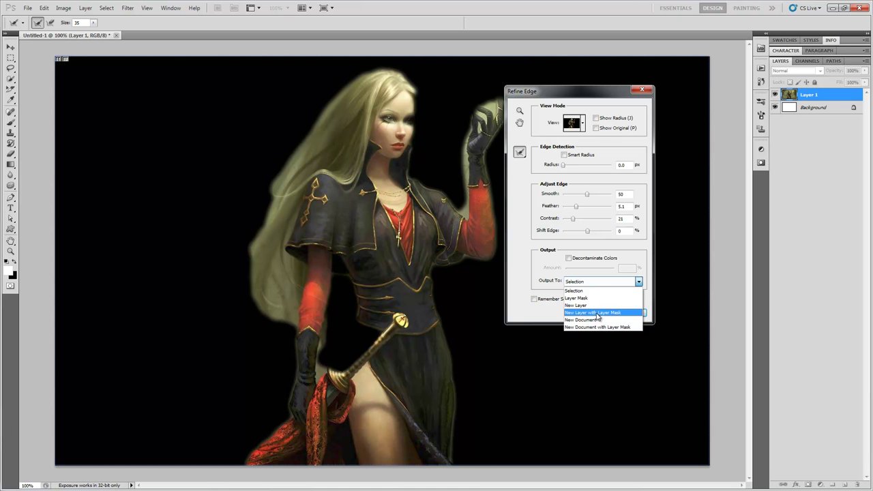
click(597, 313)
click(629, 314)
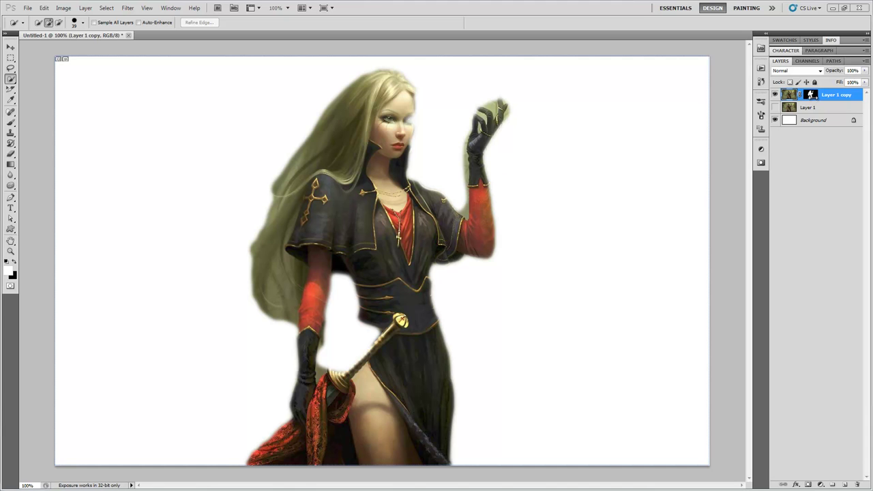
Step: Paint white on the new layer's mask to restore the face and hair edge, the waist gap and the area around the raised hand
click(809, 95)
click(11, 121)
mouse_move(409, 102)
mouse_down()
mouse_move(412, 129)
mouse_move(396, 183)
mouse_move(423, 154)
mouse_move(430, 184)
mouse_up()
mouse_move(326, 262)
mouse_down()
mouse_move(314, 358)
mouse_move(343, 279)
mouse_move(385, 334)
mouse_move(322, 390)
mouse_move(354, 296)
mouse_move(343, 373)
mouse_move(378, 358)
mouse_up()
drag(456, 193, 481, 103)
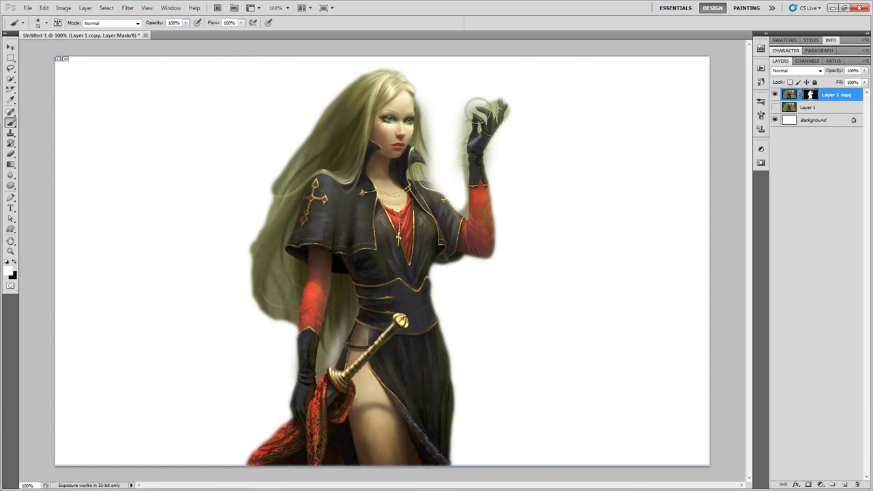
key(m)
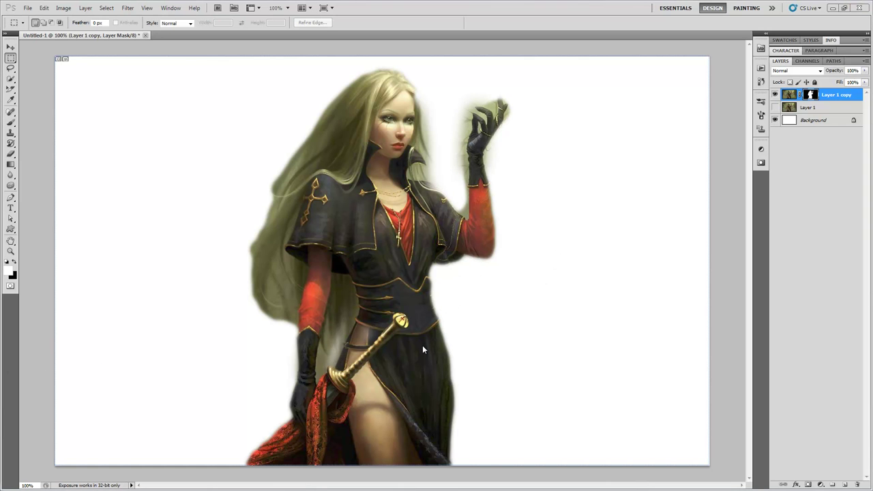